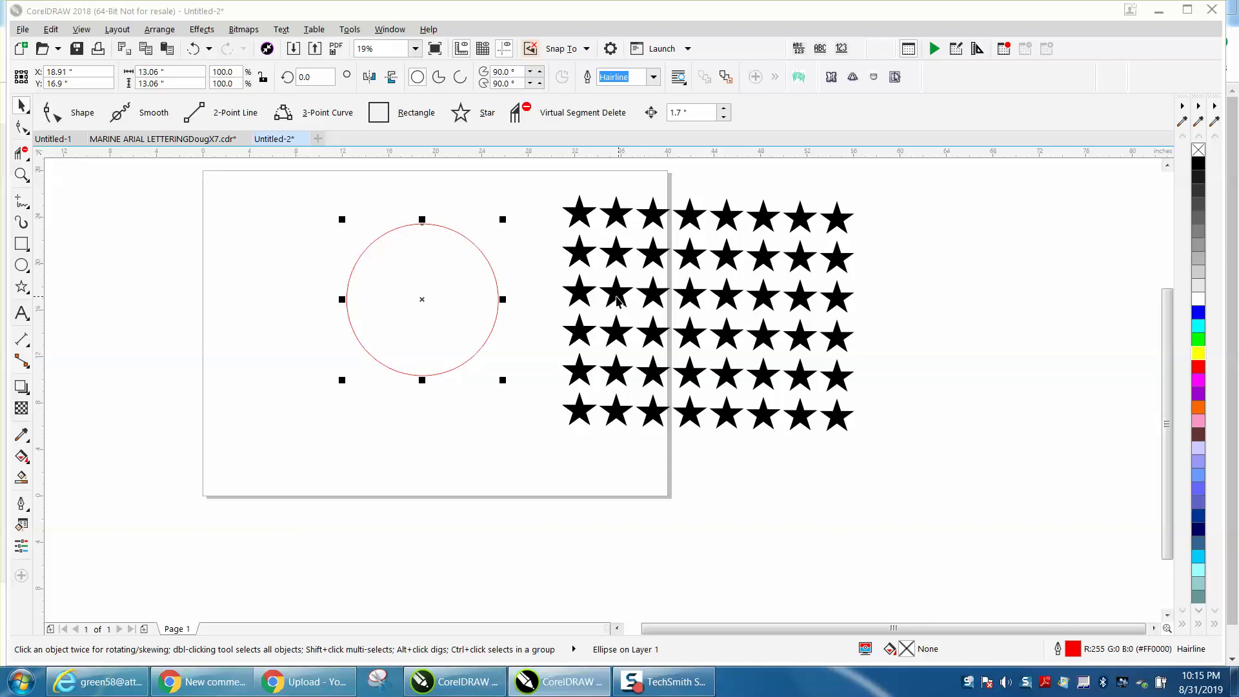
Step: Nudge the star grid left, try placing it inside the circle, then undo that
drag(620, 303, 591, 295)
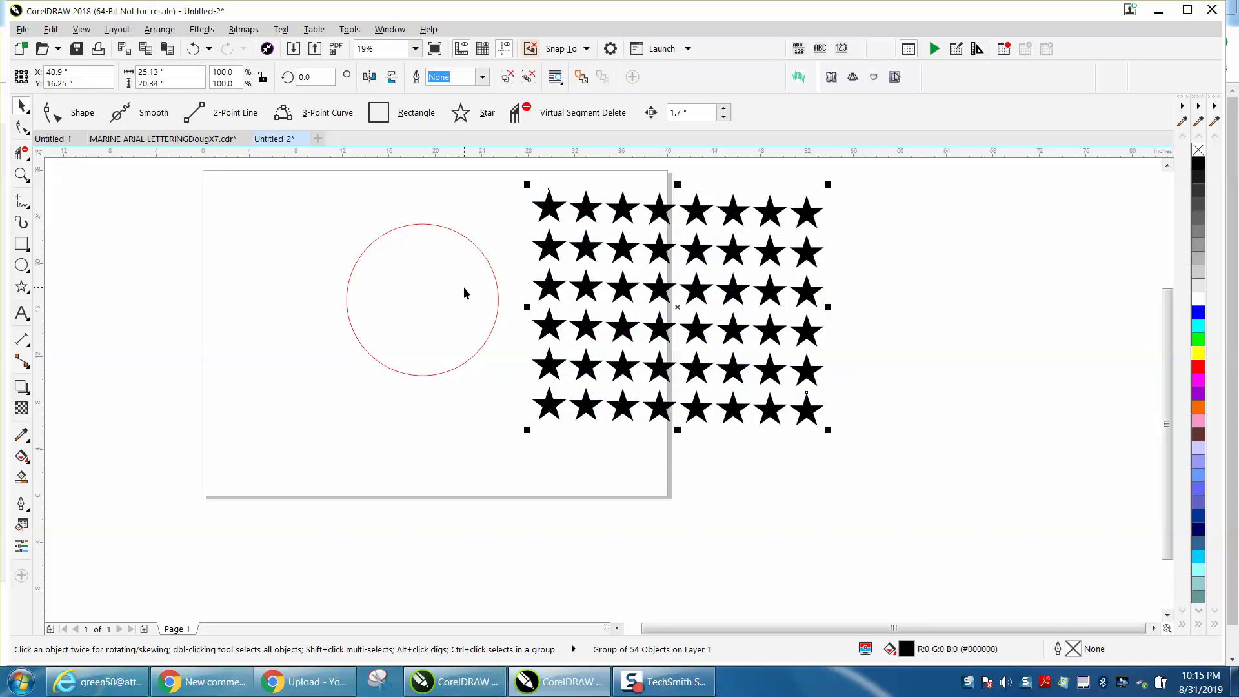
click(160, 29)
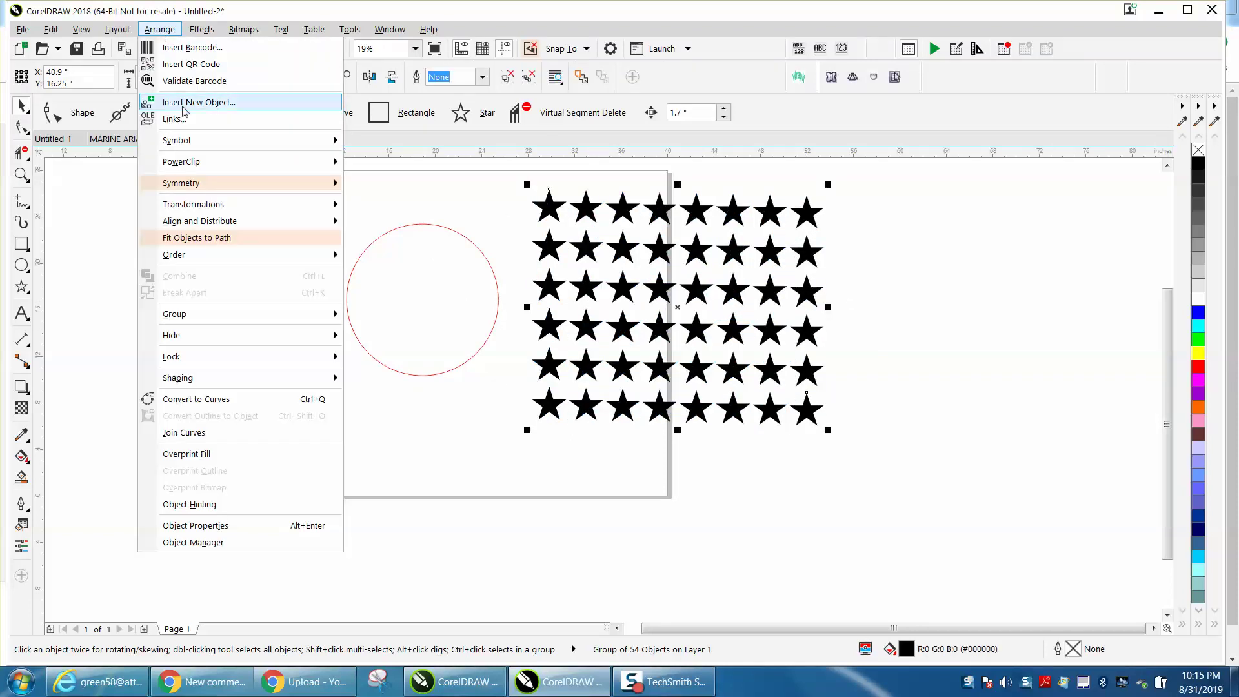
click(402, 182)
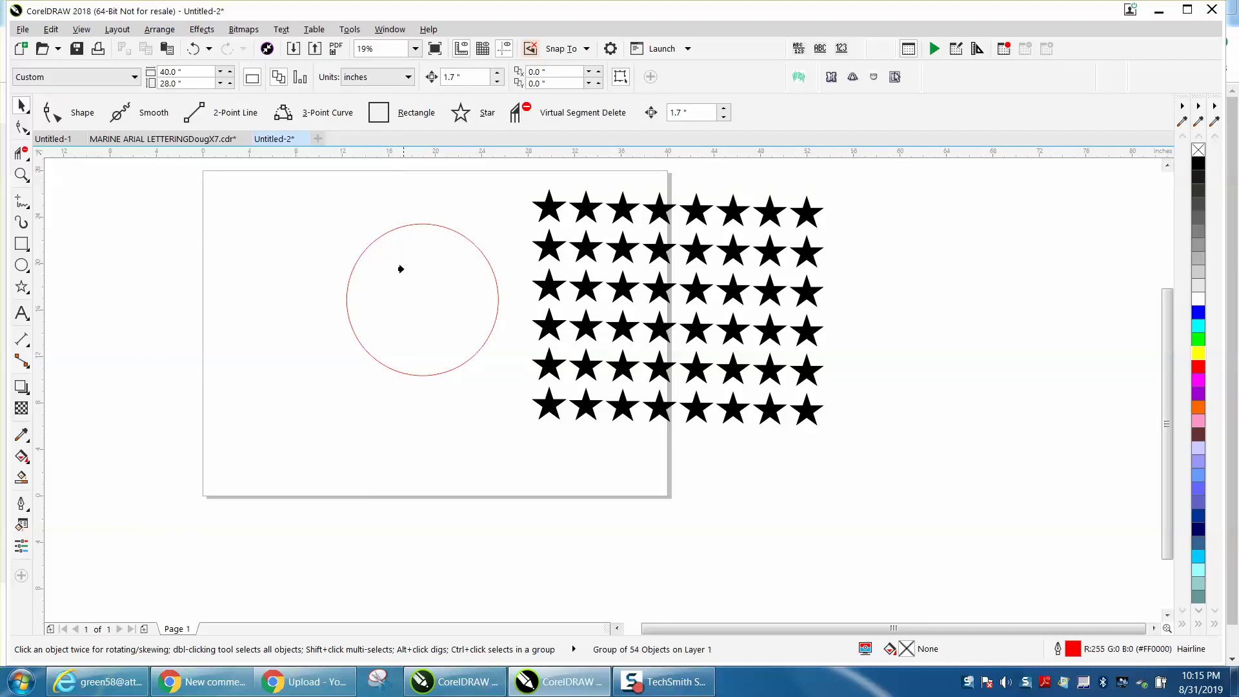
click(399, 269)
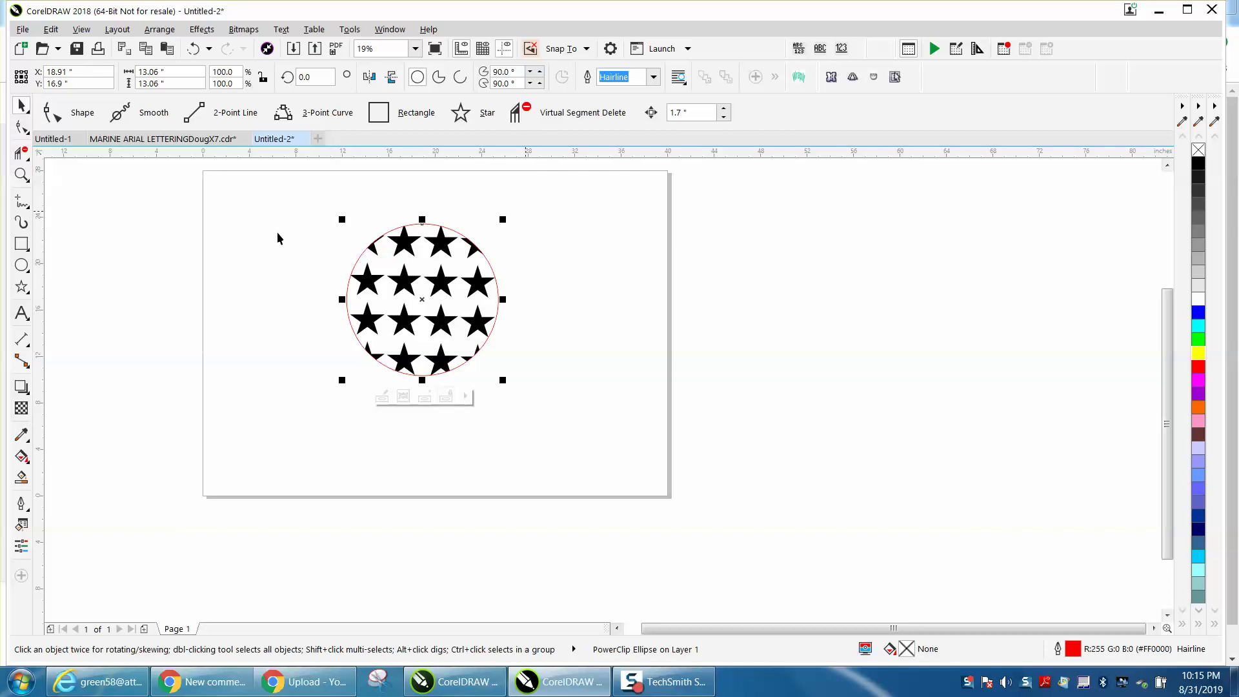
click(194, 49)
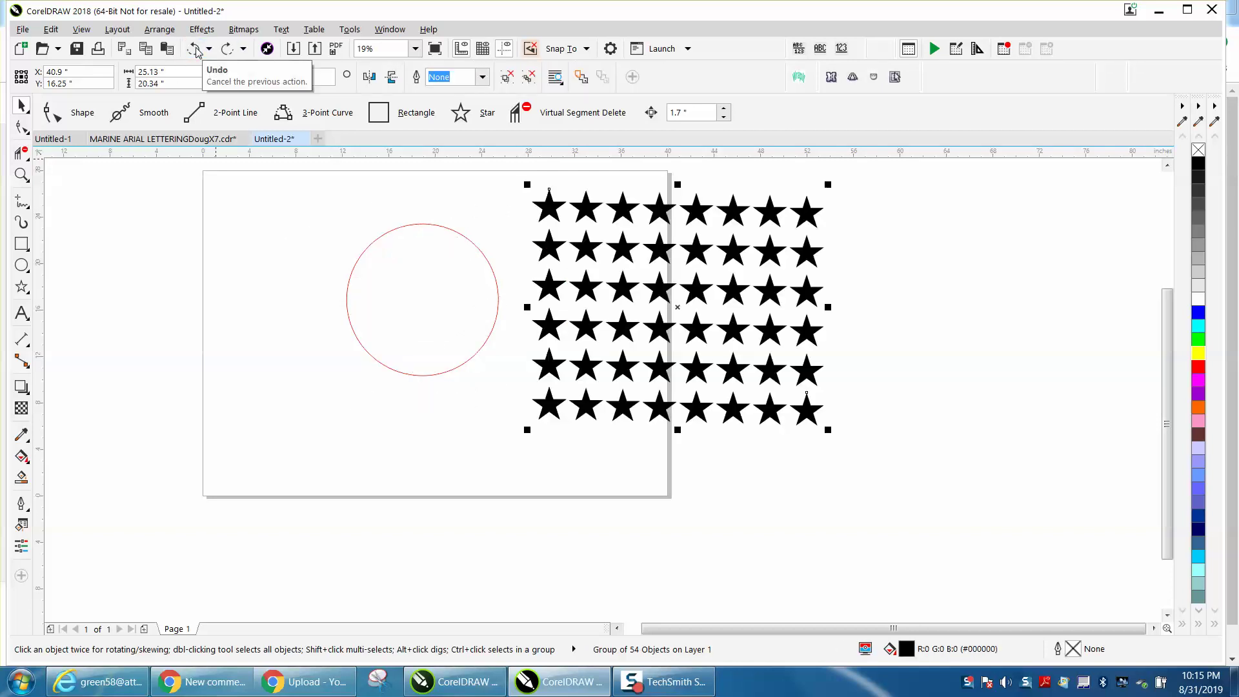
Step: Centre the circle on the star grid and Intersect them into a 19-star group
click(390, 233)
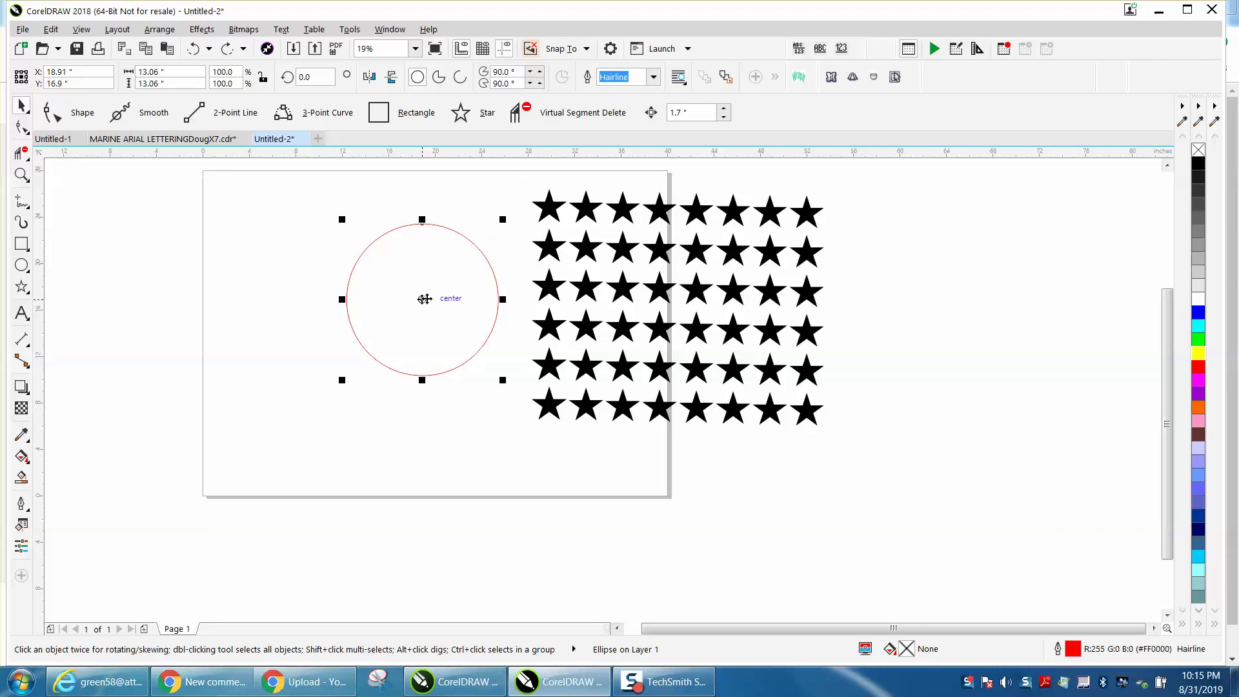
drag(423, 299, 684, 304)
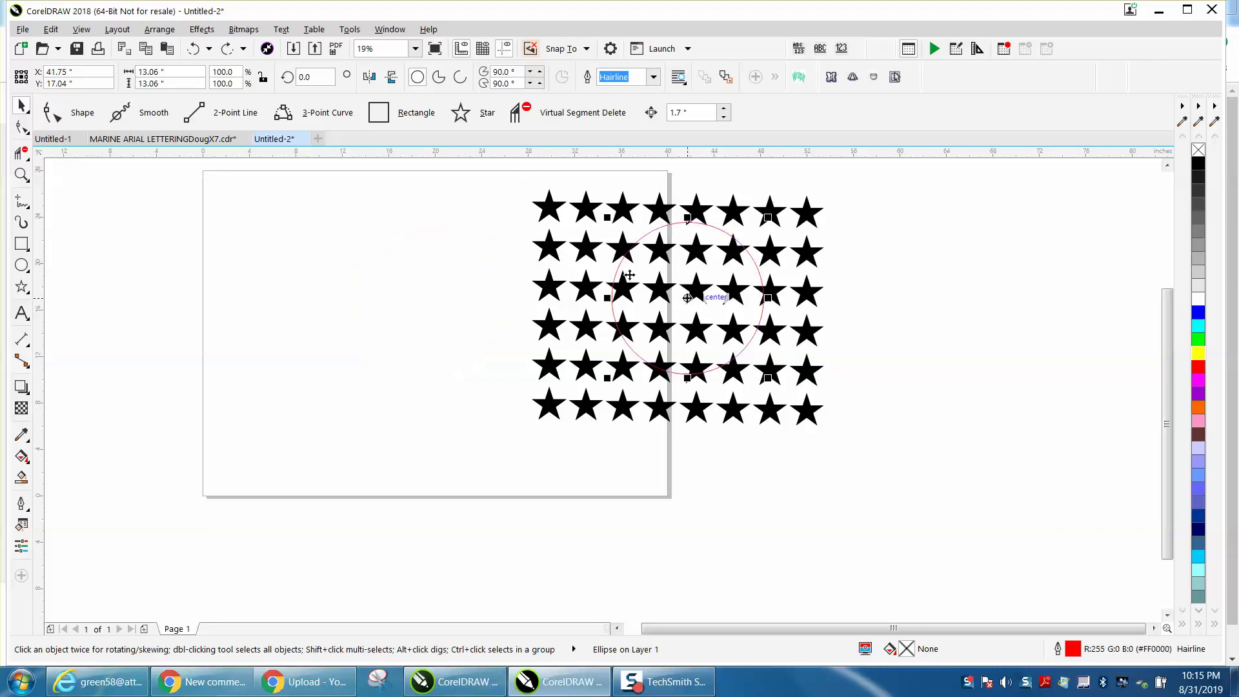
click(548, 206)
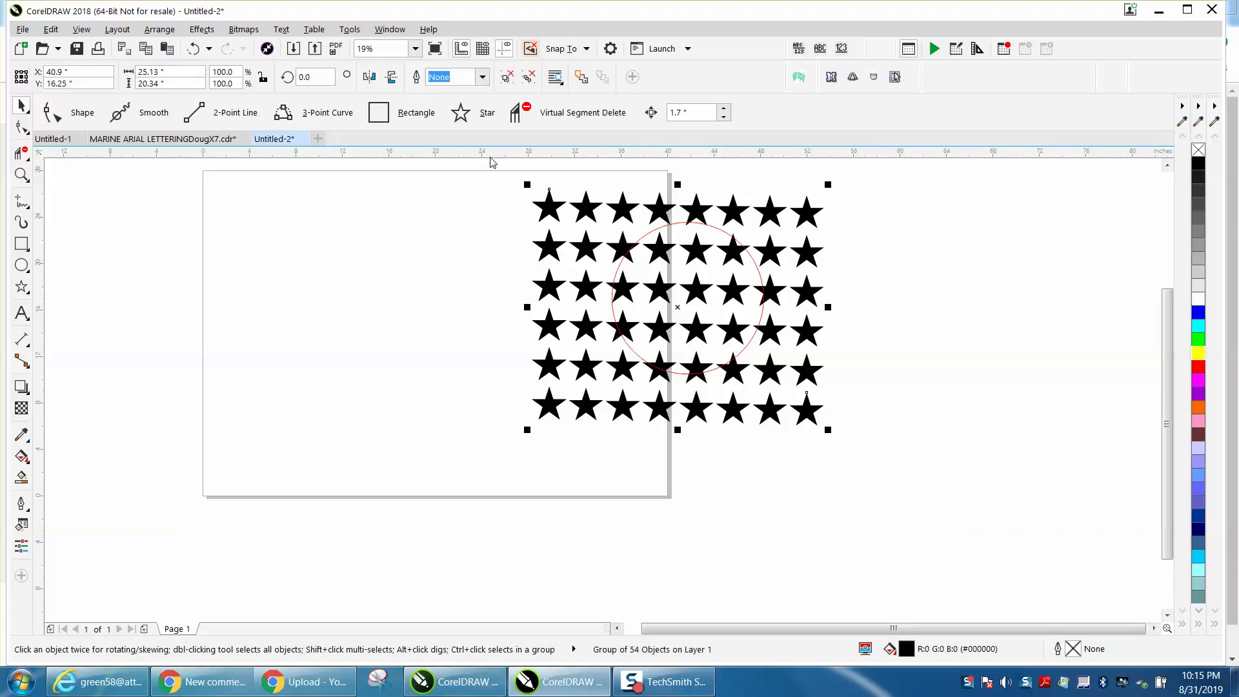
drag(505, 176, 928, 466)
click(504, 178)
drag(957, 491, 958, 491)
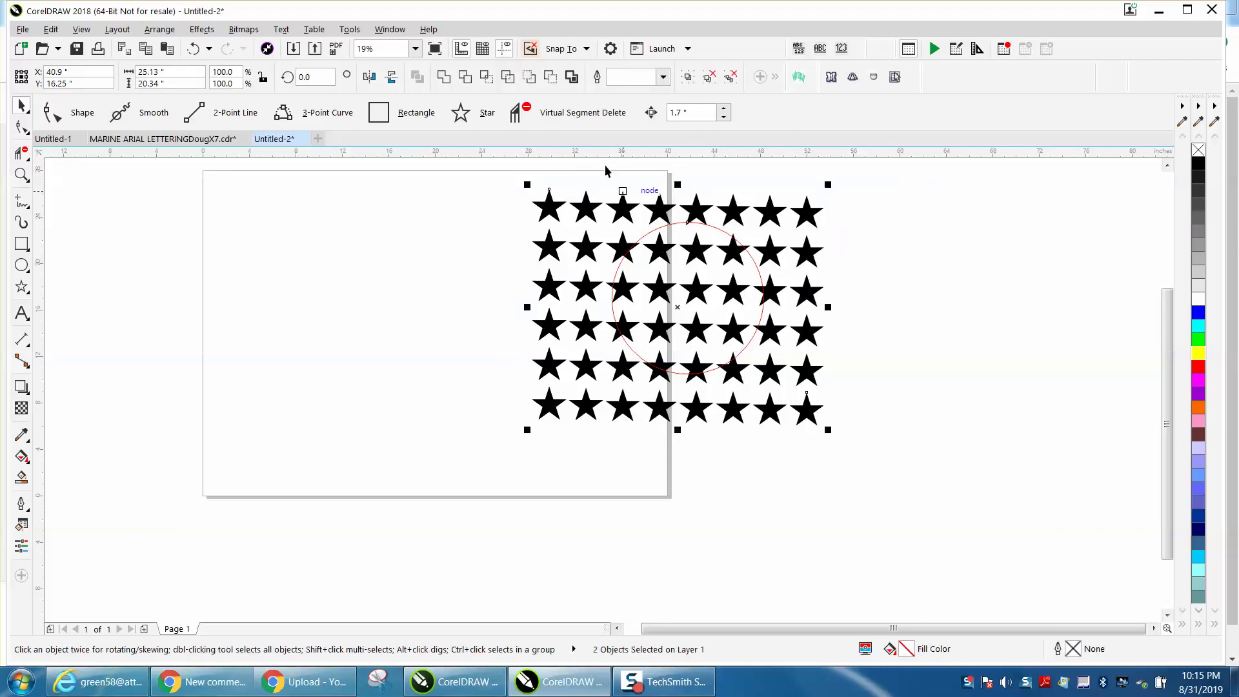
click(488, 80)
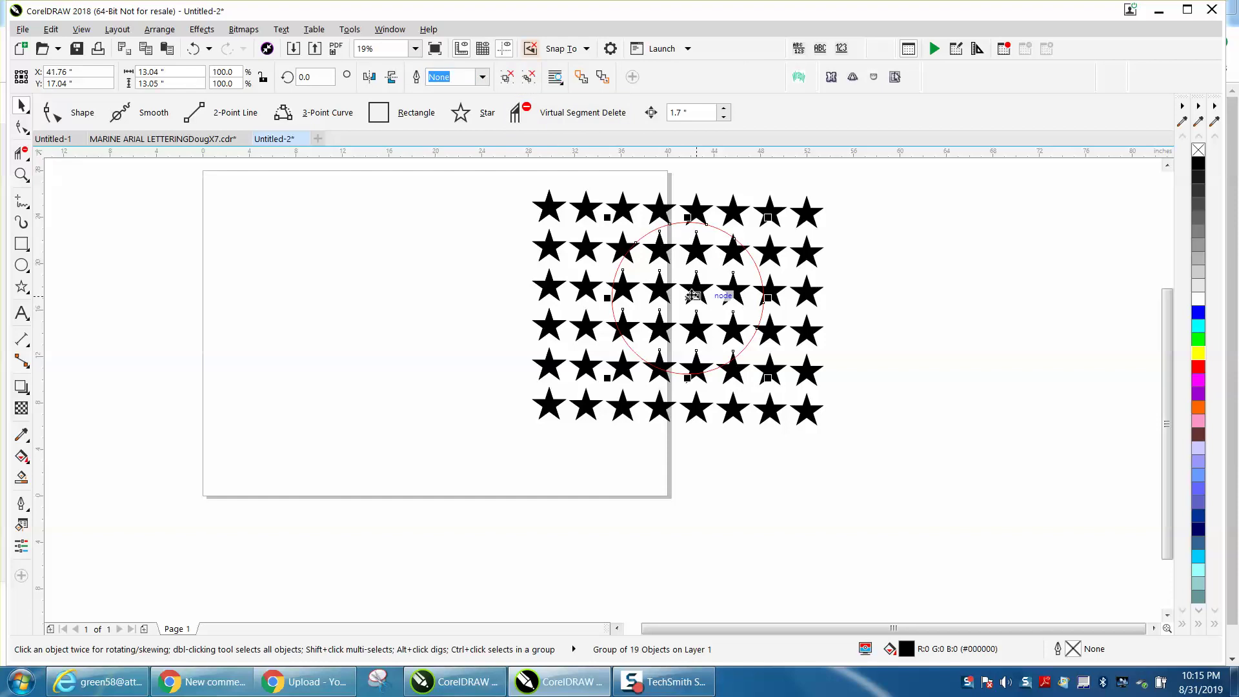
drag(695, 295, 380, 298)
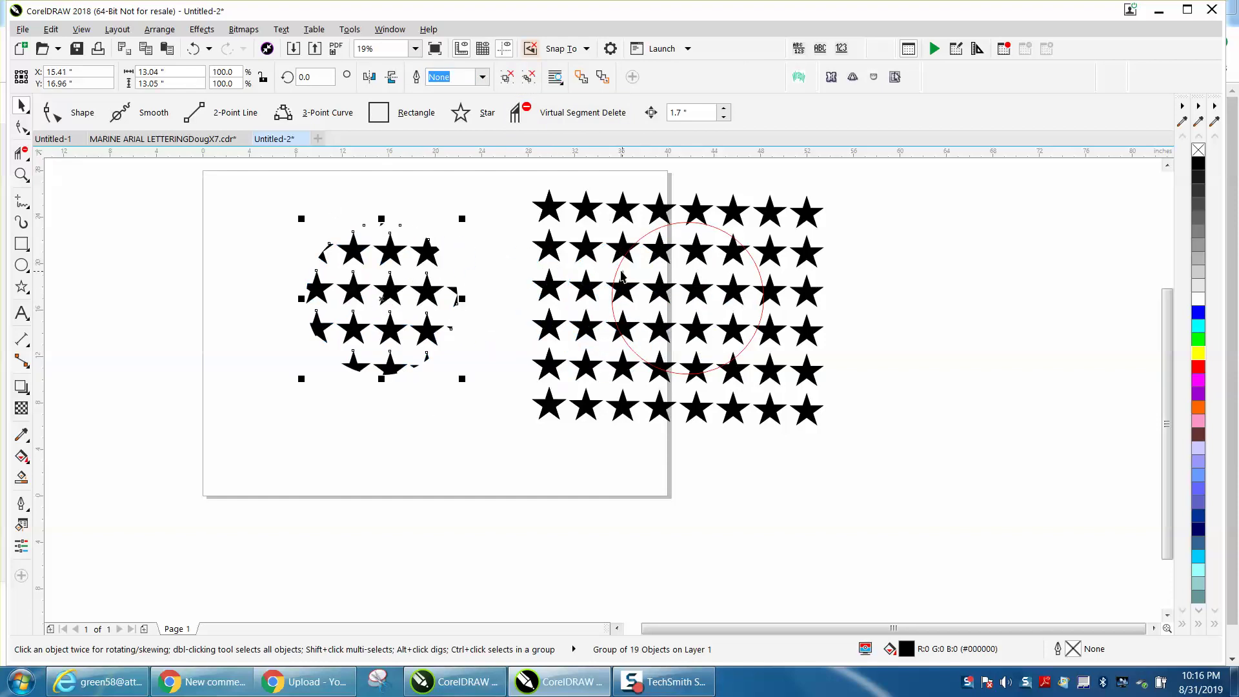
click(193, 49)
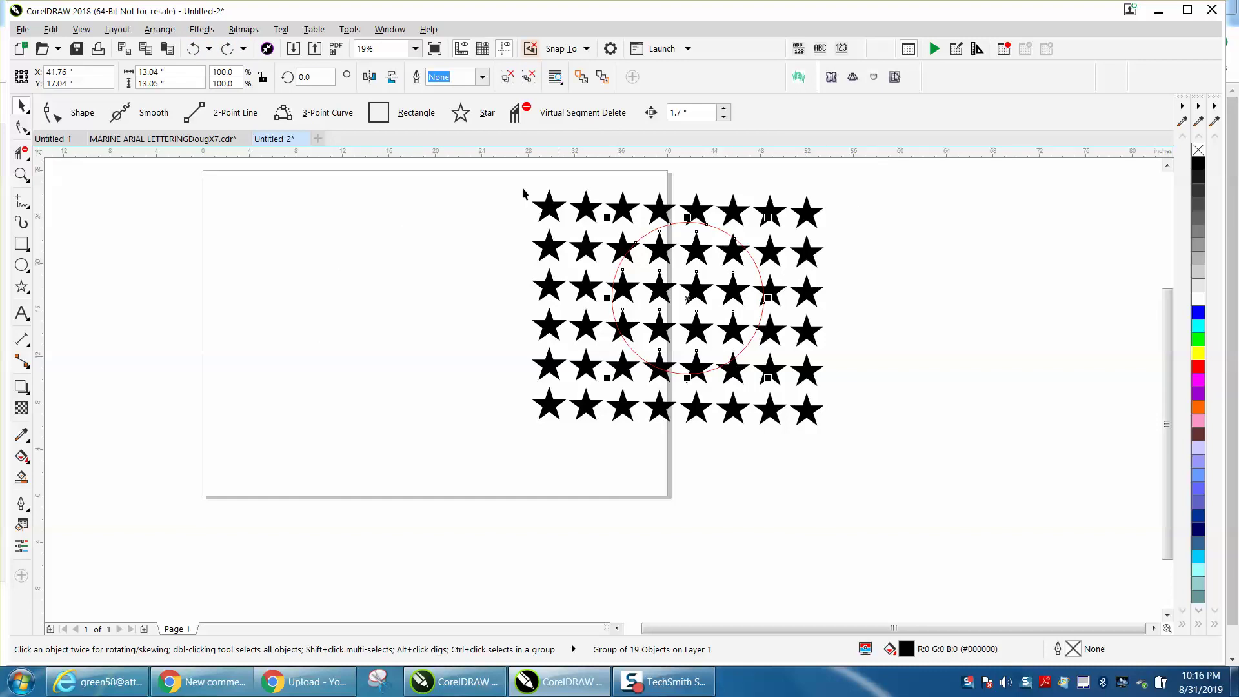
Step: Set the nudge distance to 30
click(462, 185)
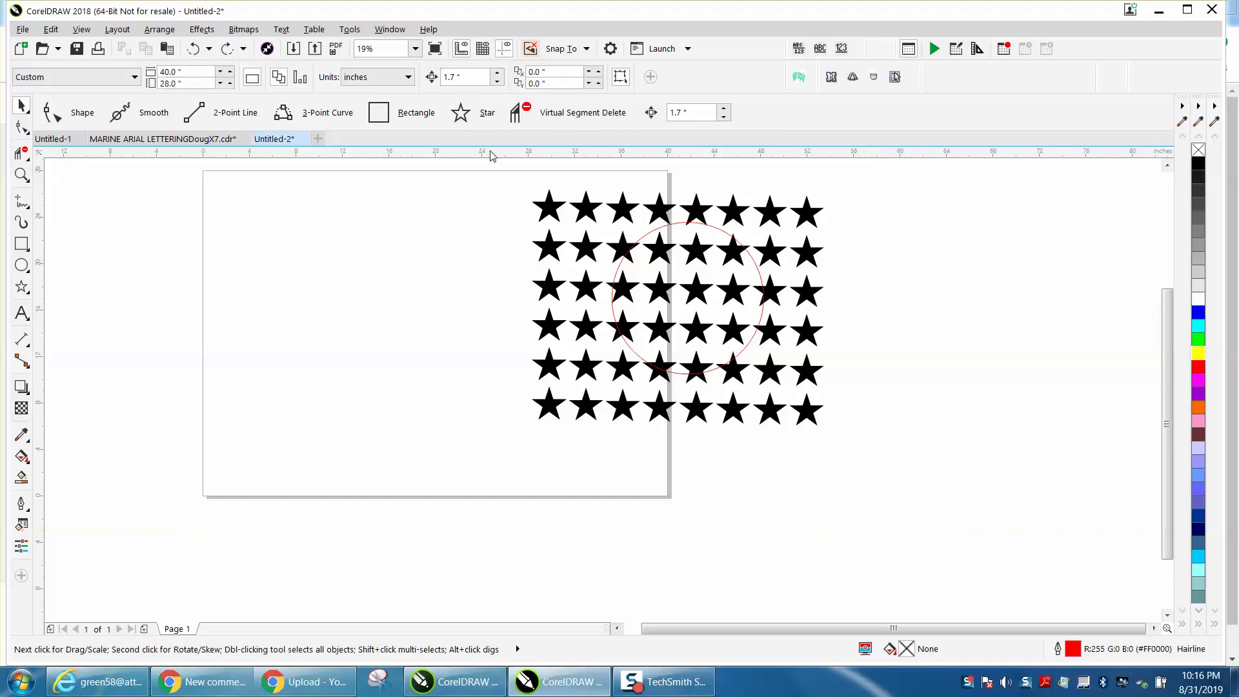
drag(487, 192, 982, 551)
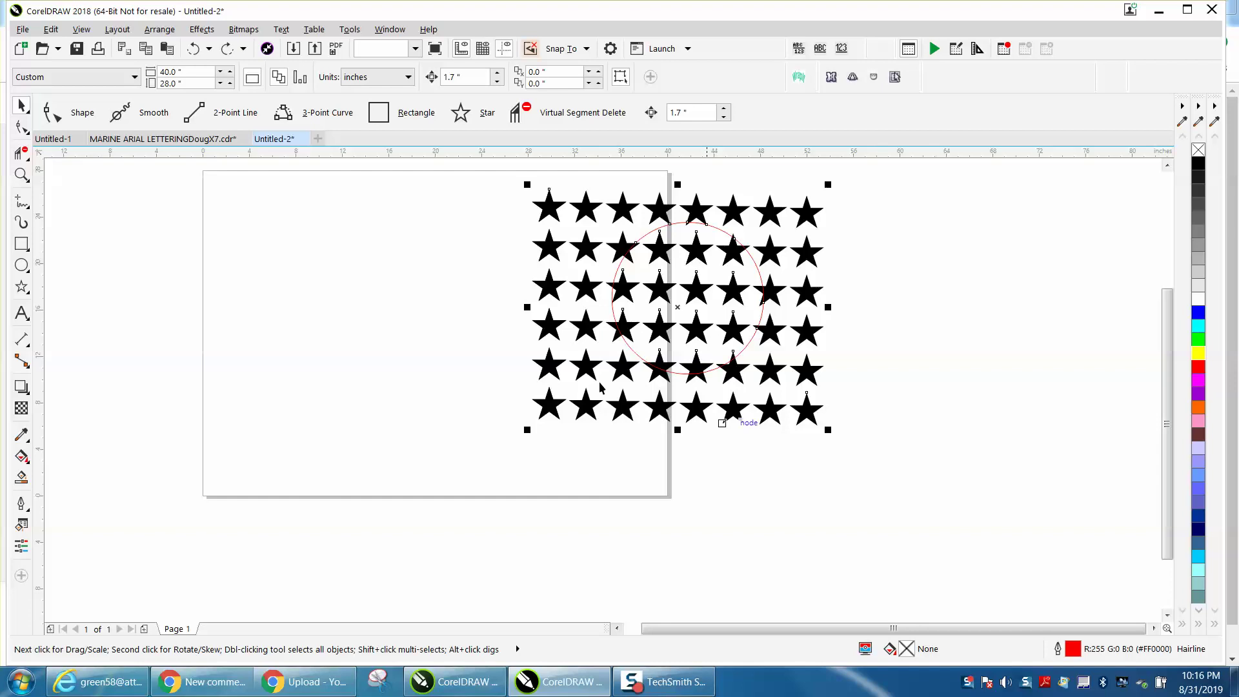
click(187, 204)
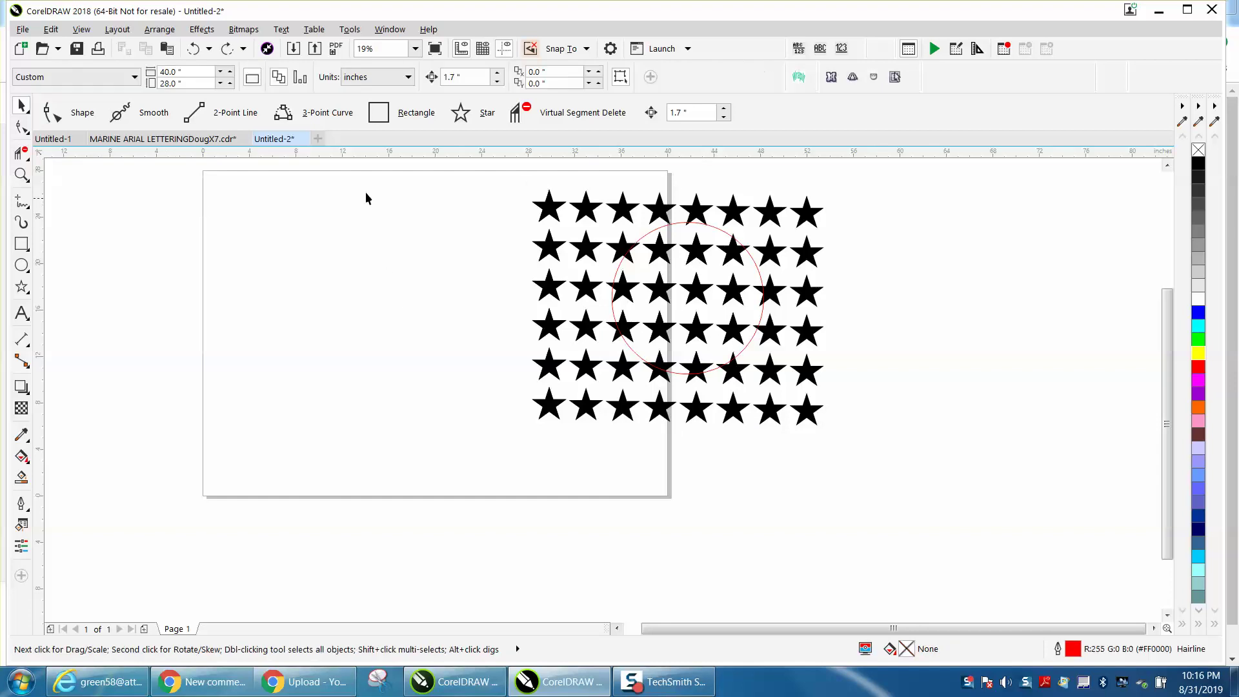
double_click(452, 77)
text(30)
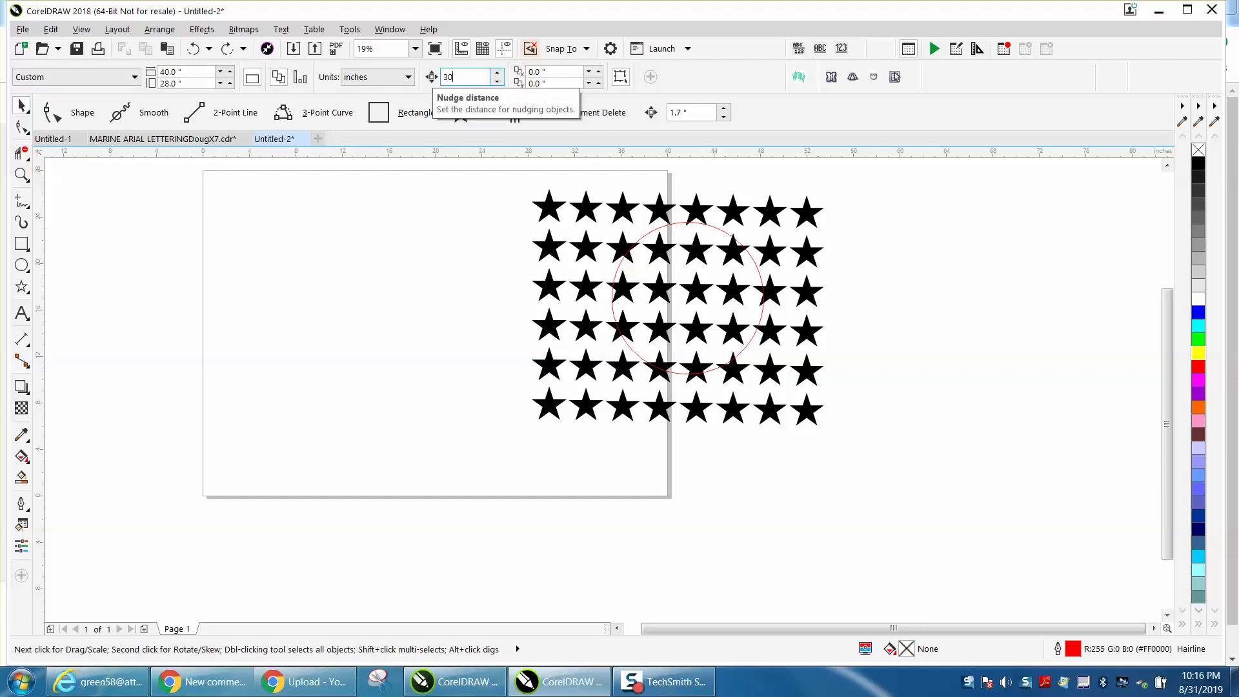
key(Return)
Step: Intersect the stars with the circle again, then undo the trial nudges
drag(526, 181, 932, 514)
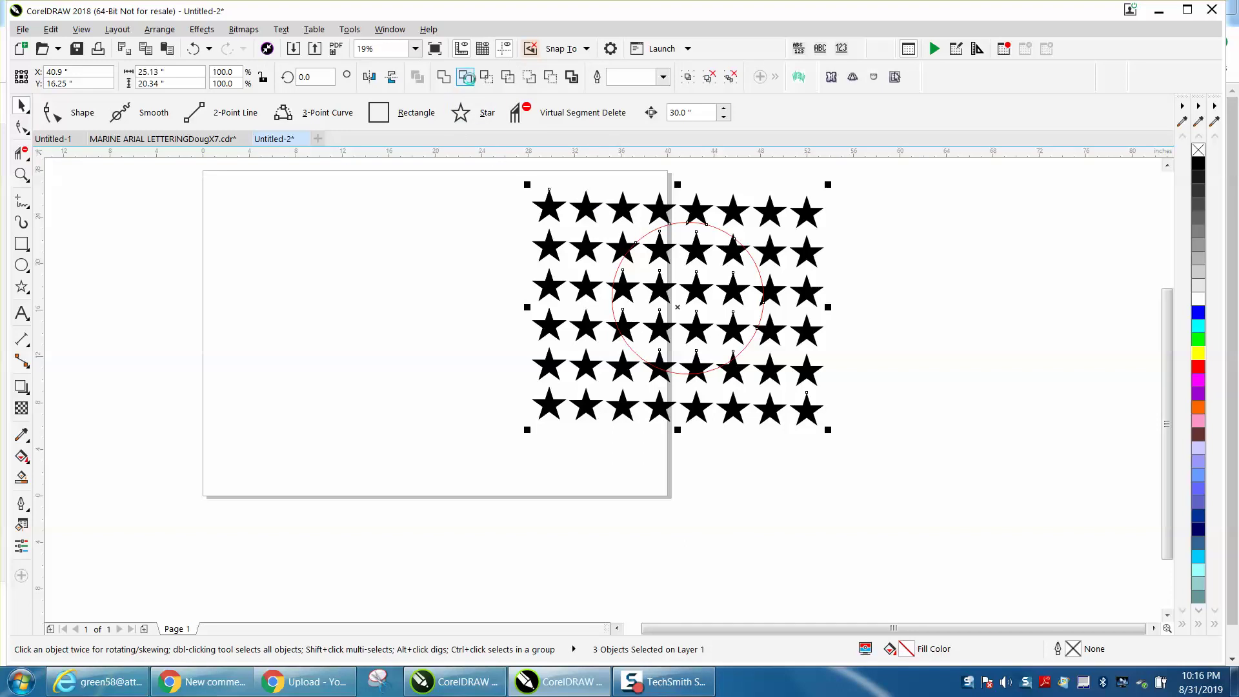
click(466, 77)
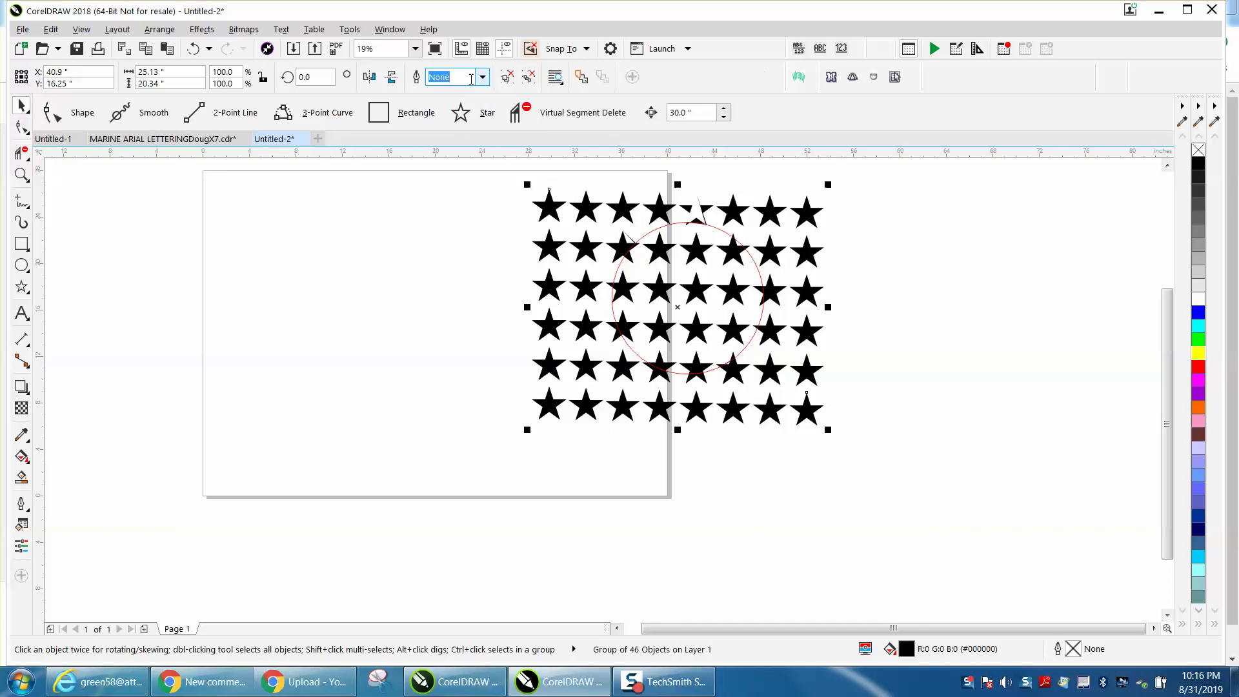
click(700, 298)
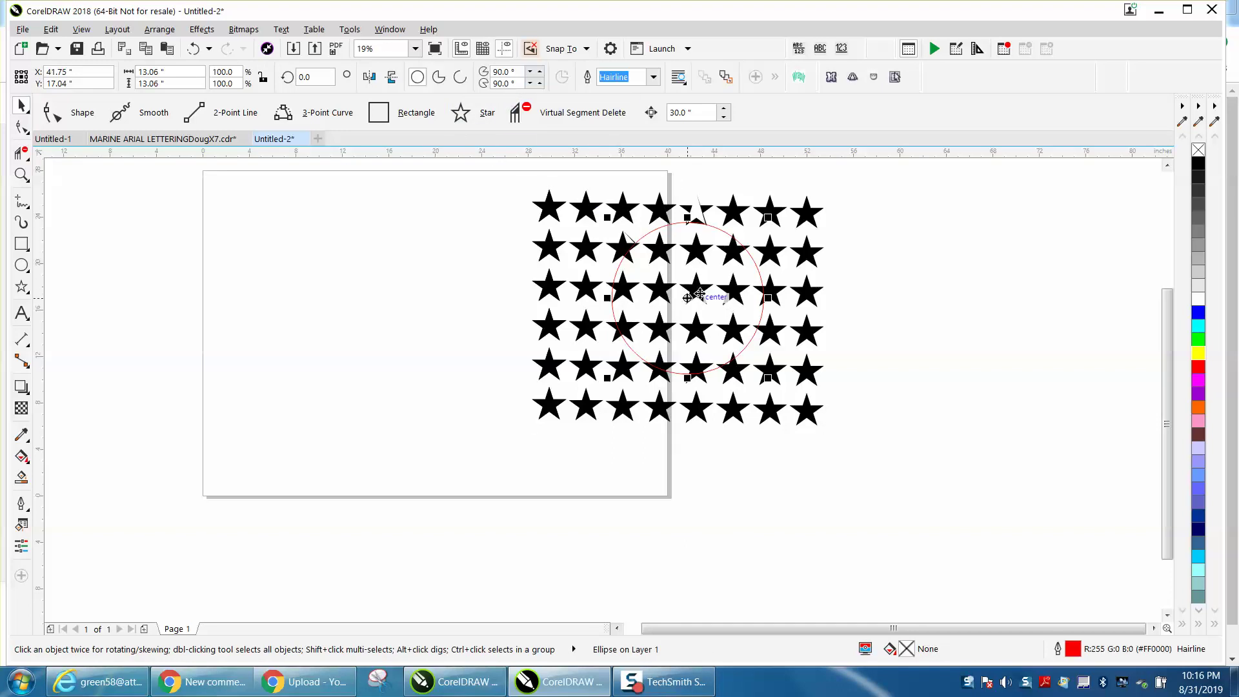
key(ctrl+z)
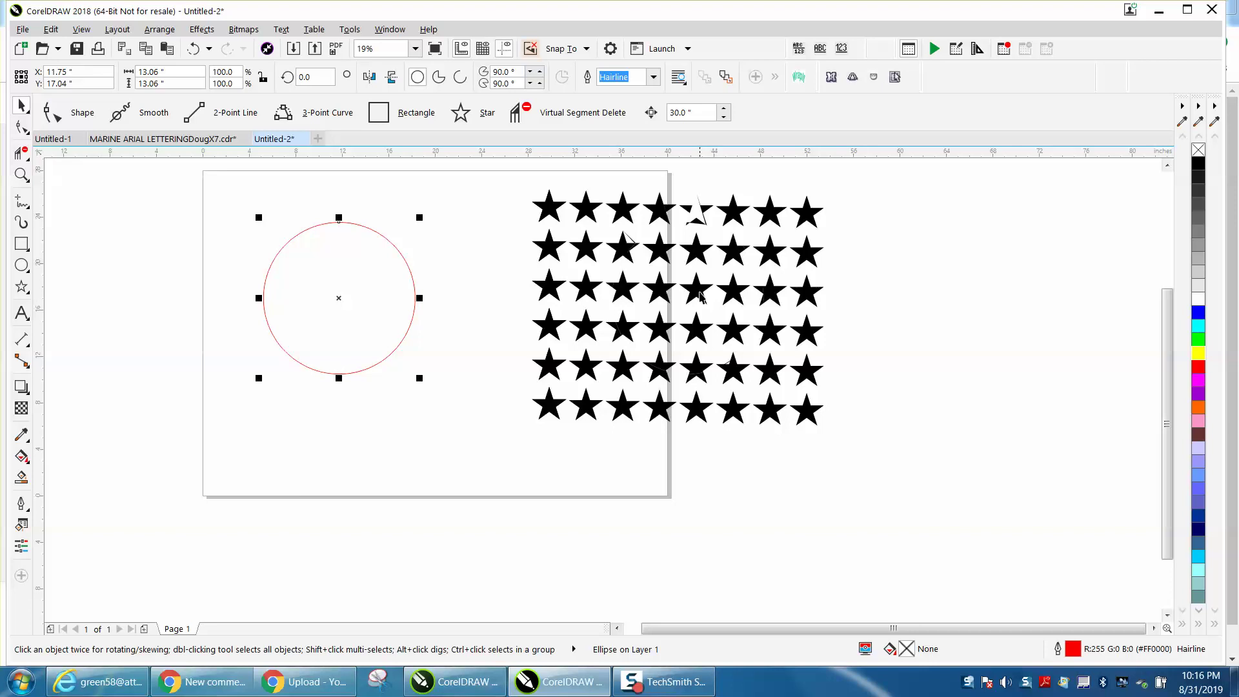
click(697, 294)
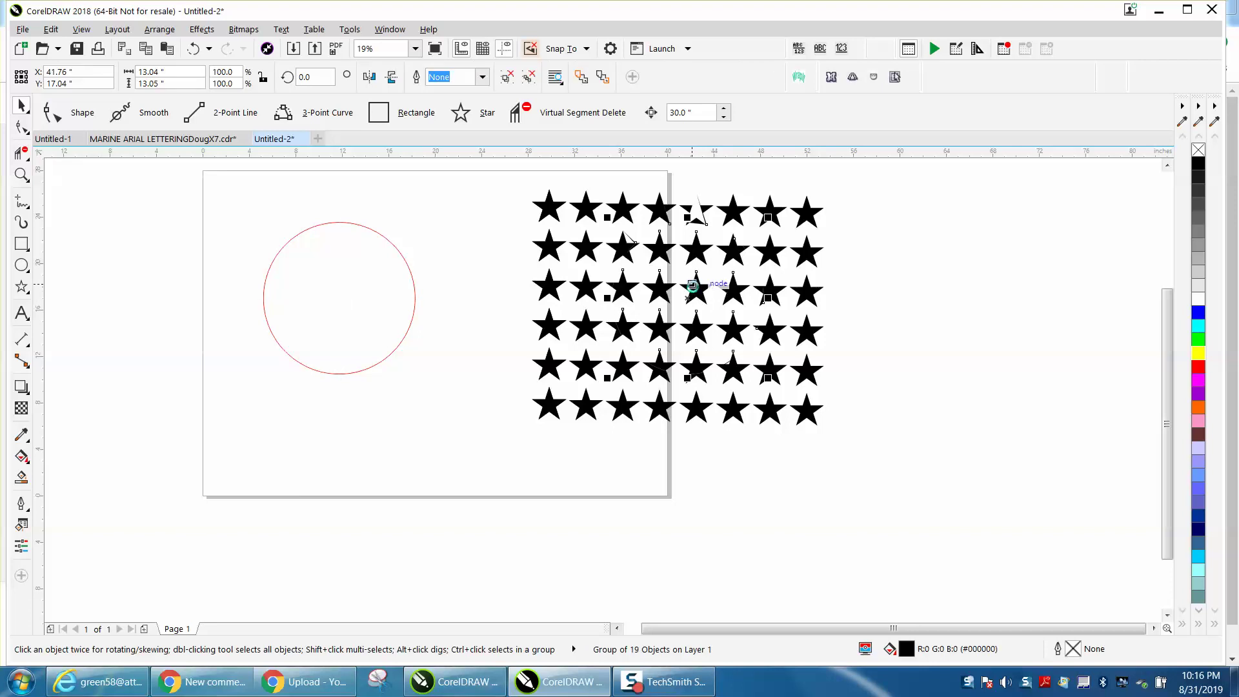
key(ctrl+z)
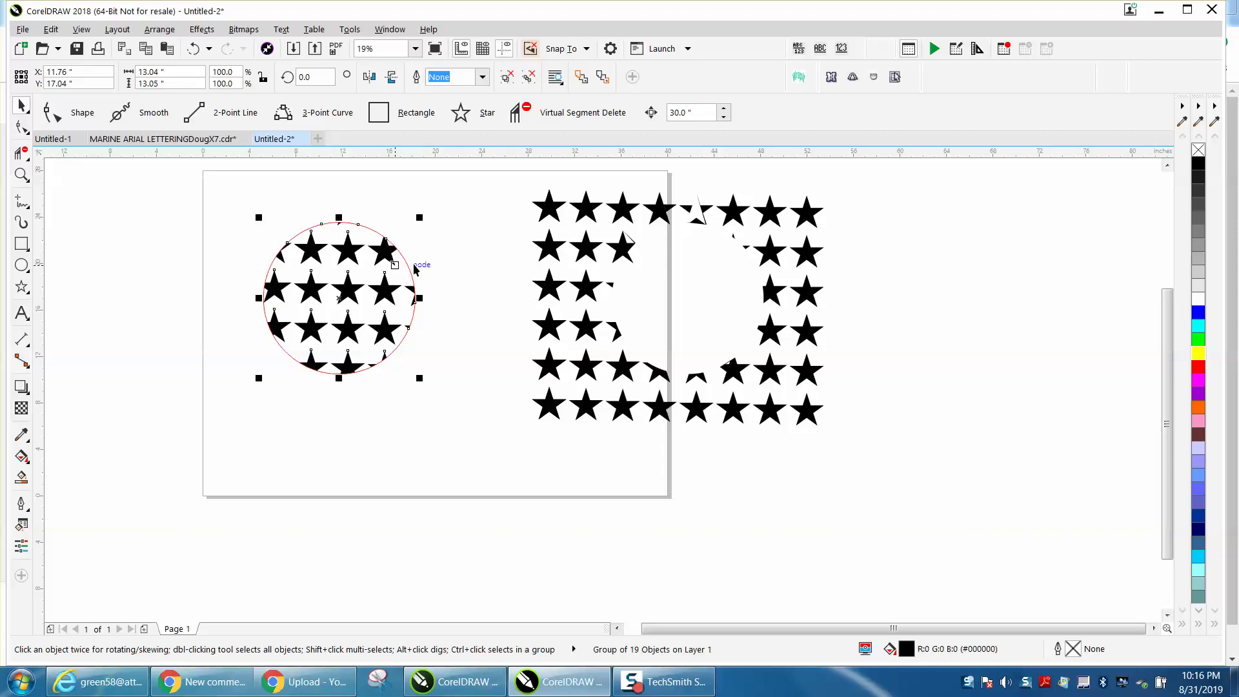
key(ctrl+z)
Step: Give the circle a black outline 1.5 pt wide
click(408, 274)
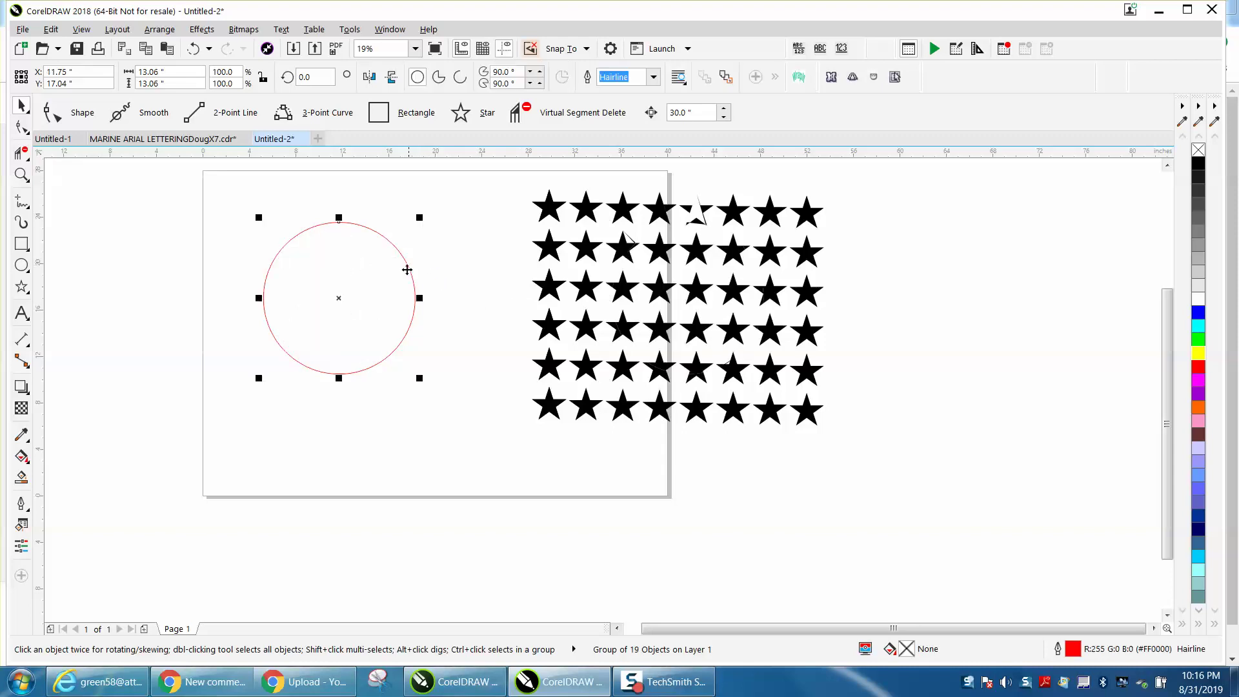
right_click(1198, 167)
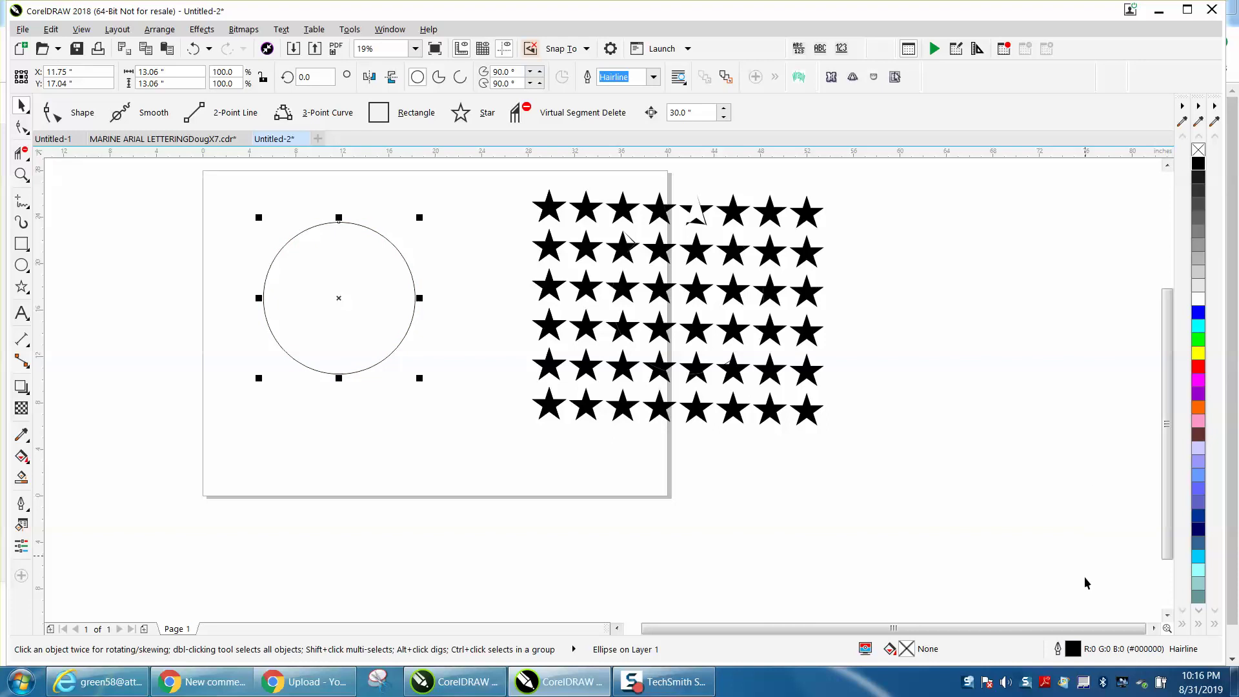
key(F12)
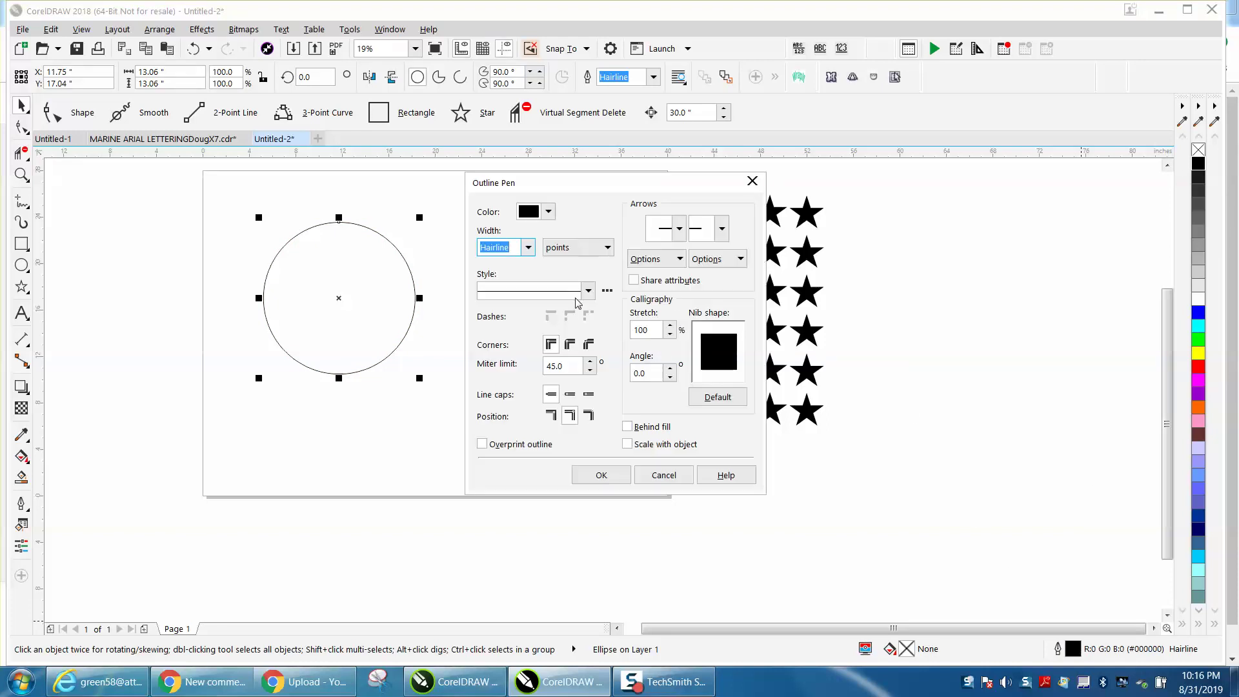
click(528, 246)
click(490, 318)
click(601, 475)
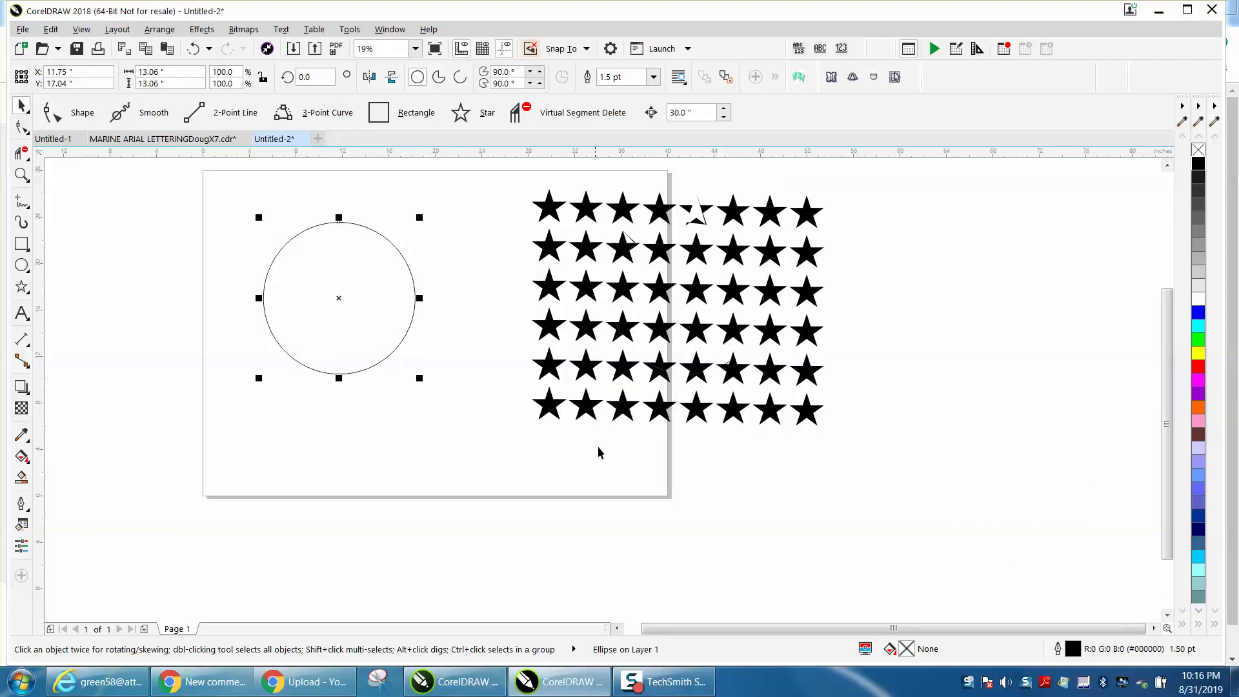
click(668, 295)
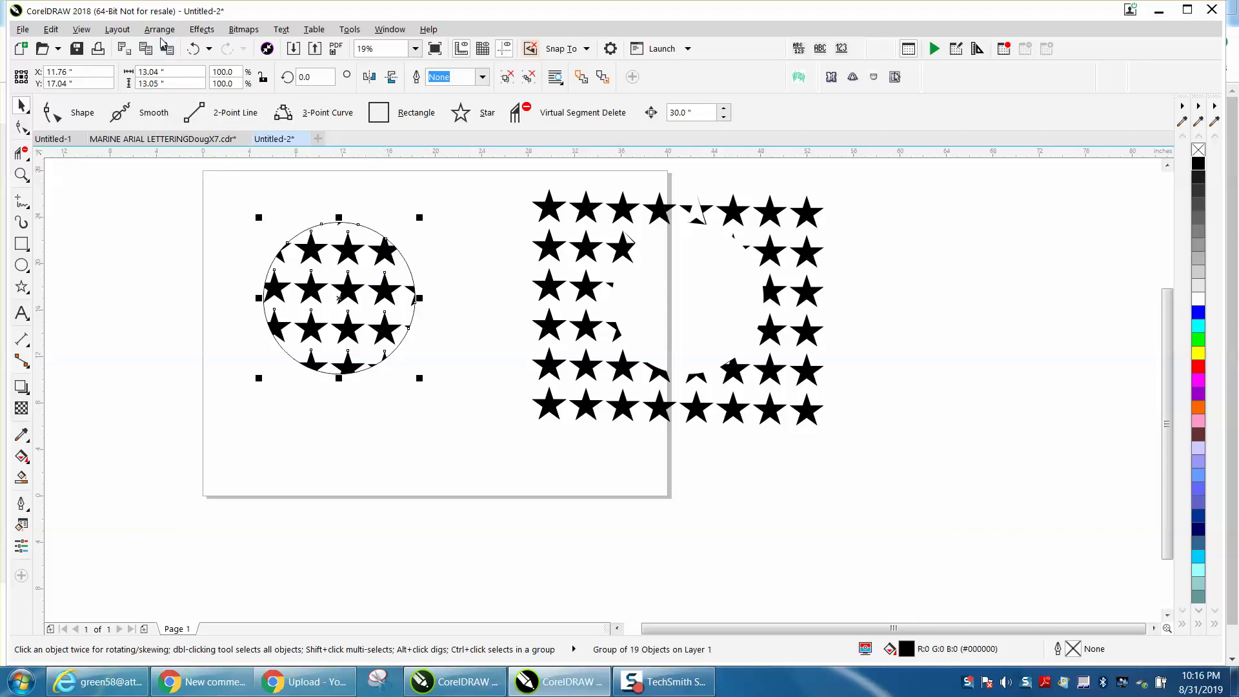
Step: Convert the leftover star grid group to curves from the Arrange menu
click(548, 218)
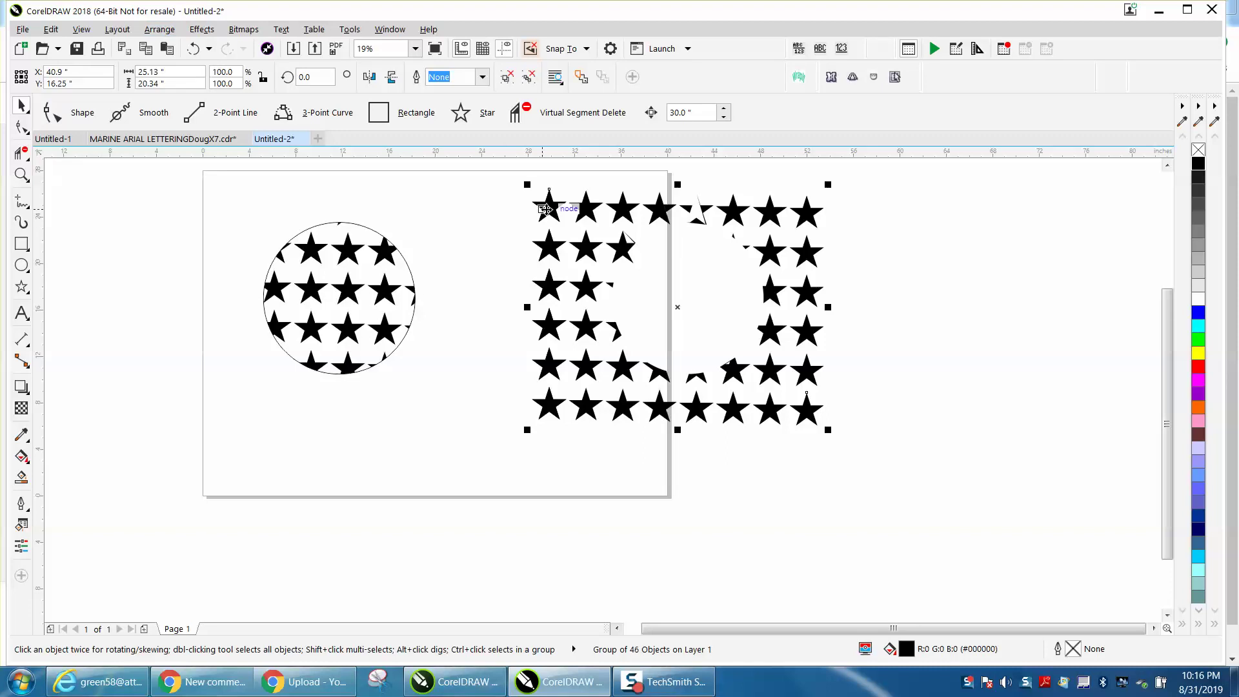
click(160, 29)
mouse_move(174, 313)
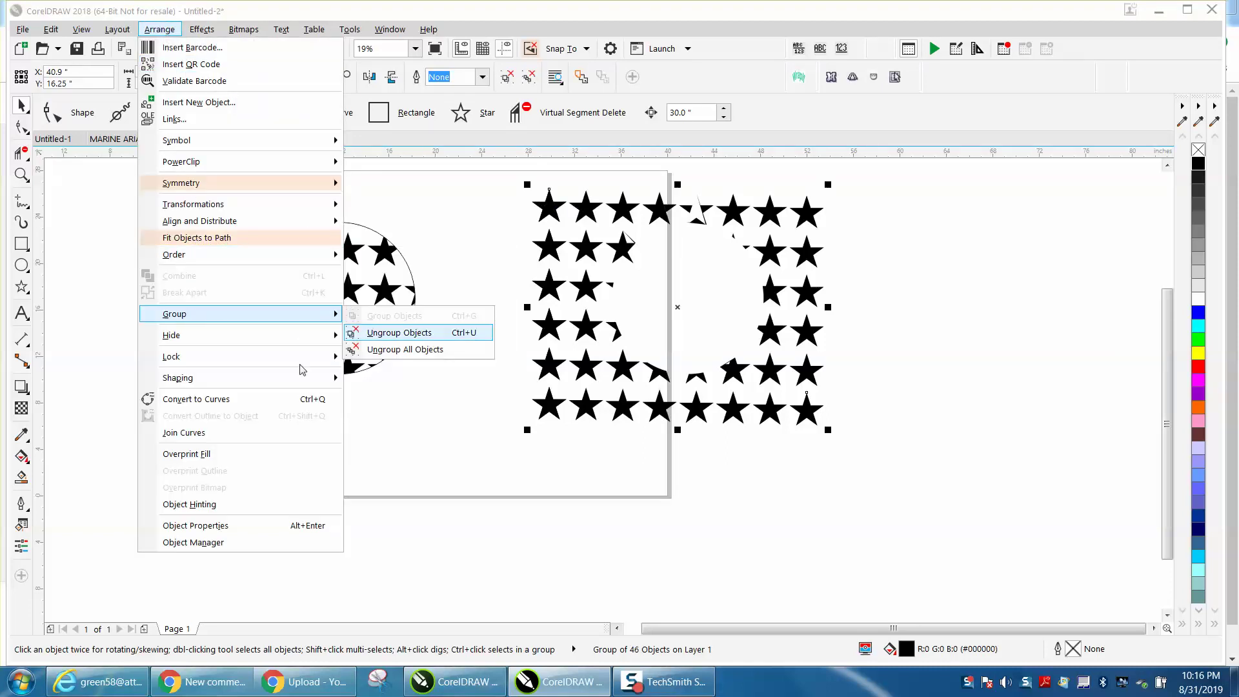
click(221, 404)
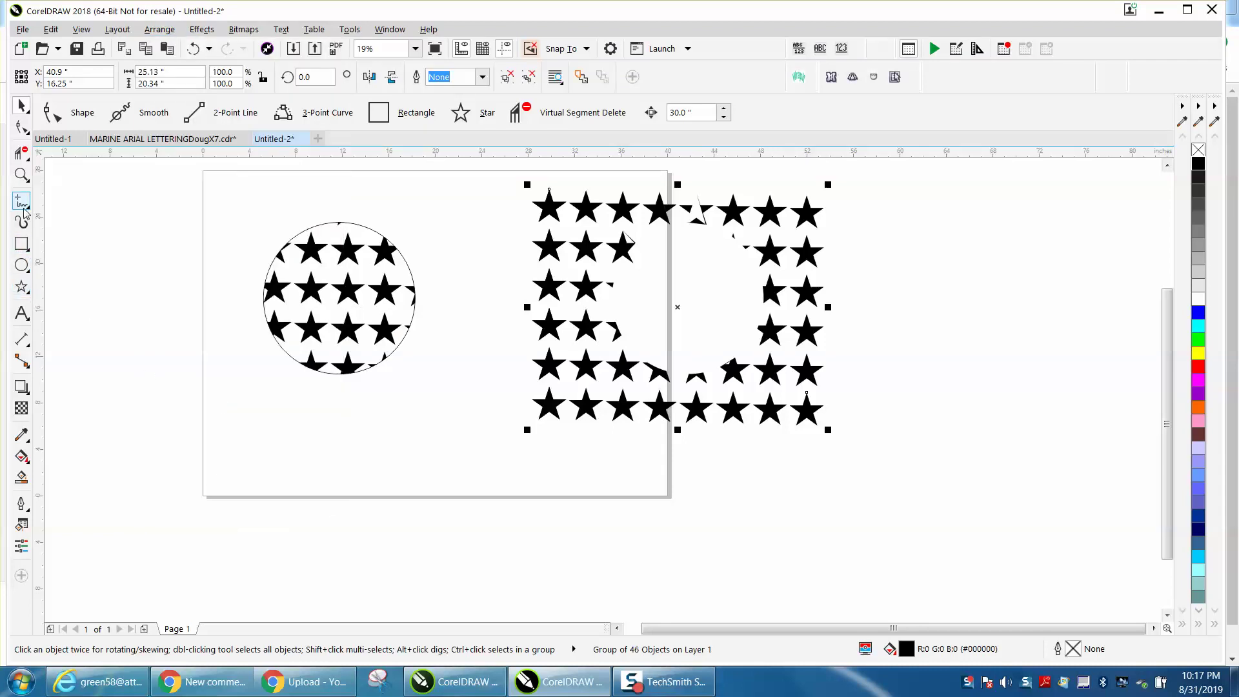
click(23, 244)
Step: Draw a long thin bar below the star circle with black fill and outline
drag(225, 390, 451, 405)
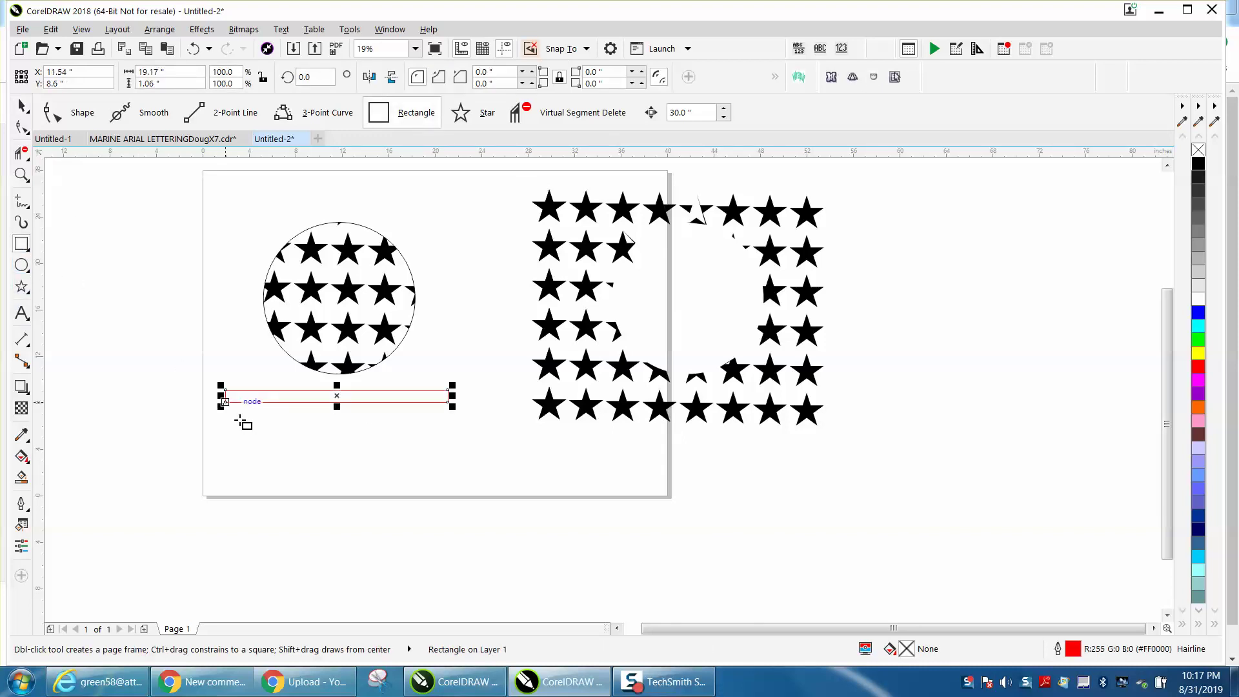
click(1199, 165)
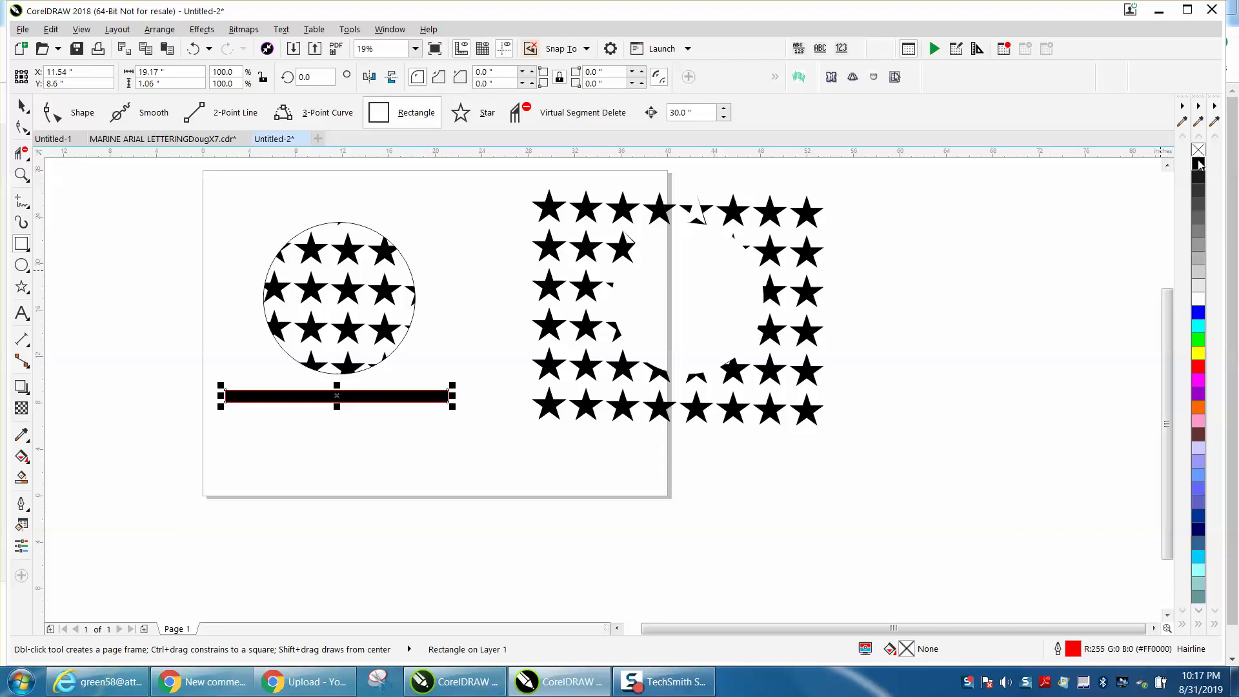
right_click(1198, 165)
click(405, 427)
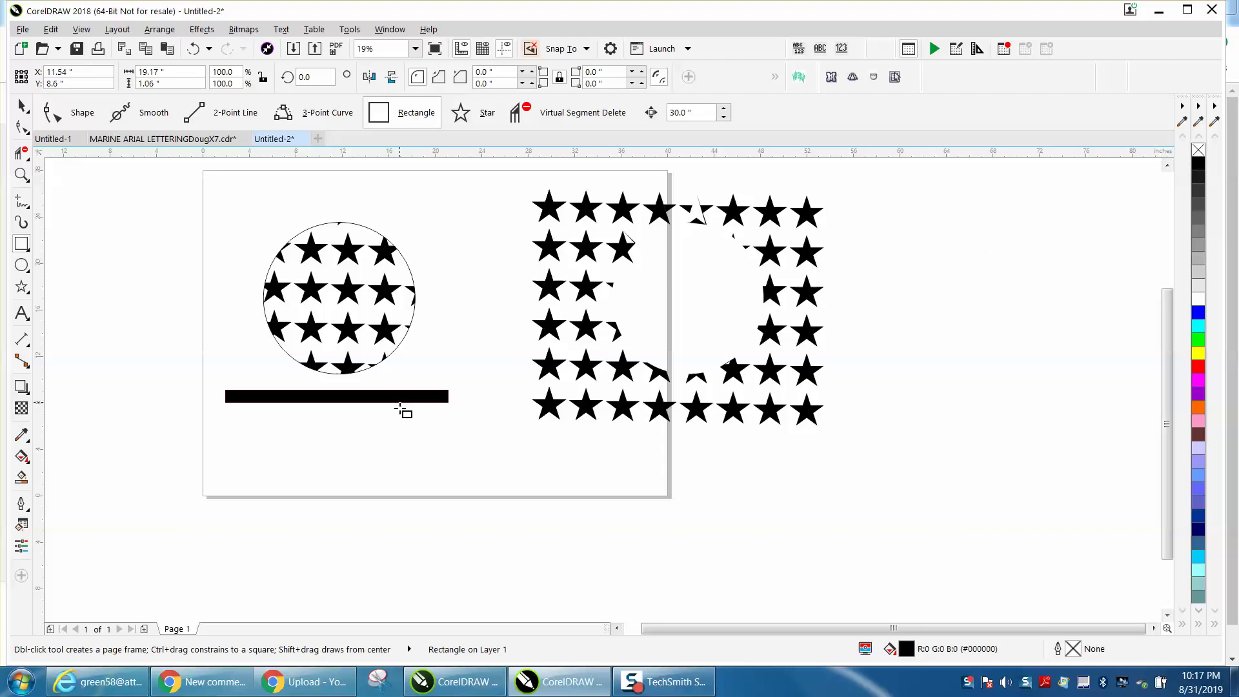
key(ctrl+s)
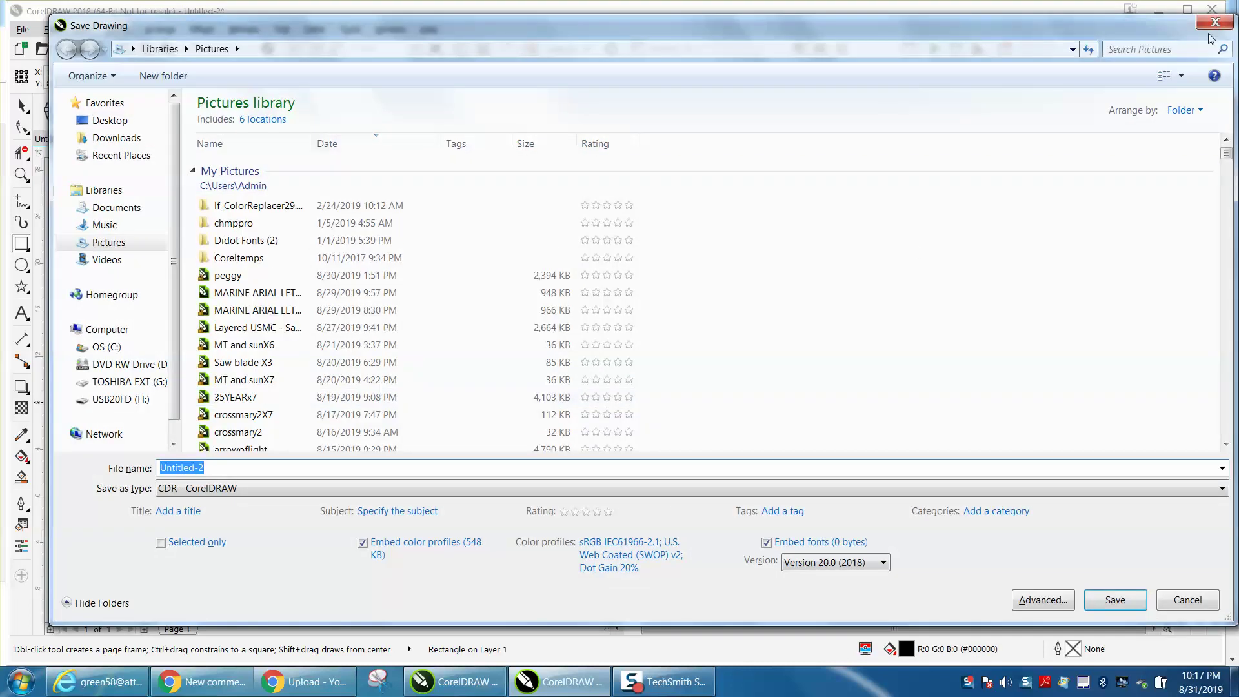
click(1215, 21)
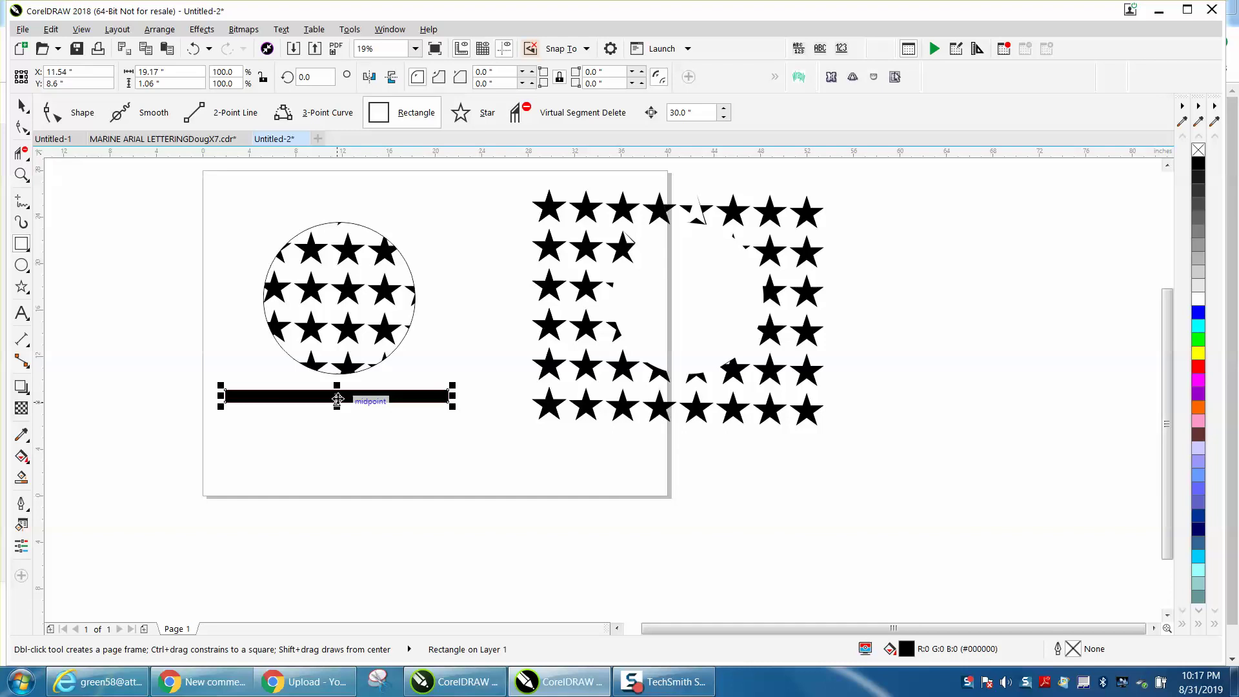
key(space)
Step: Copy the bar just below itself and repeat with Ctrl+R to stack stripes
drag(338, 401, 338, 424)
right_click(338, 425)
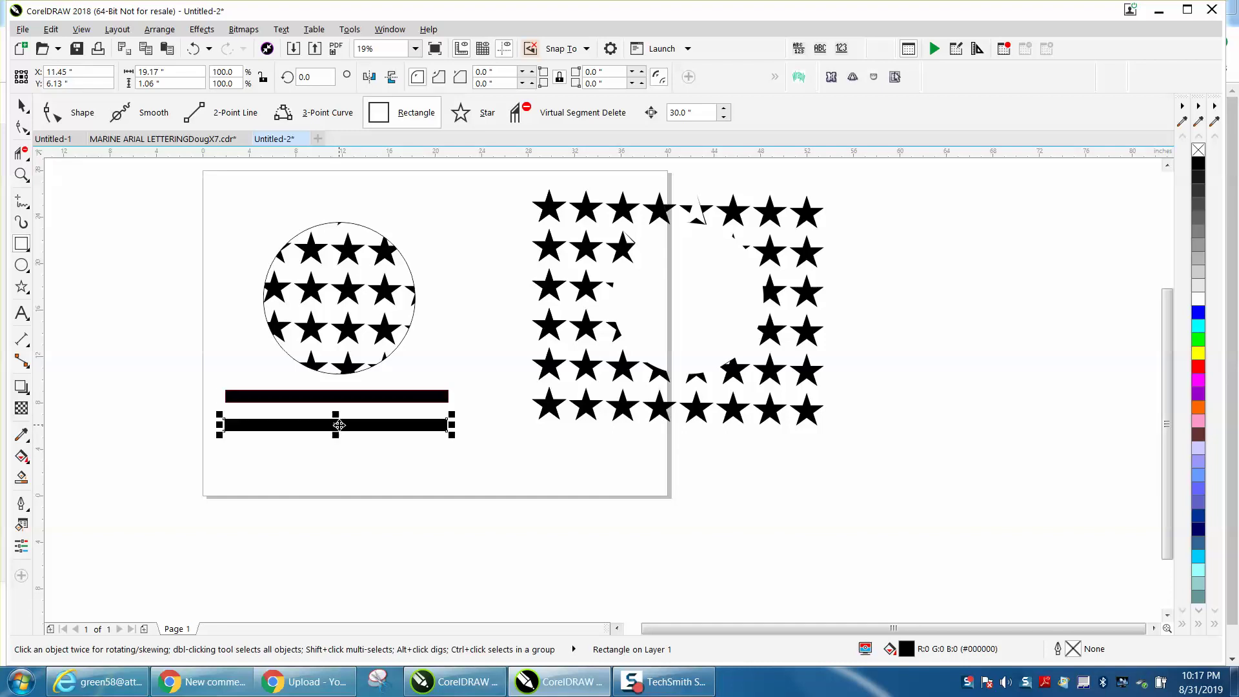
key(ctrl+r)
key(ctrl+r)
key(ctrl+r)
key(ctrl+r)
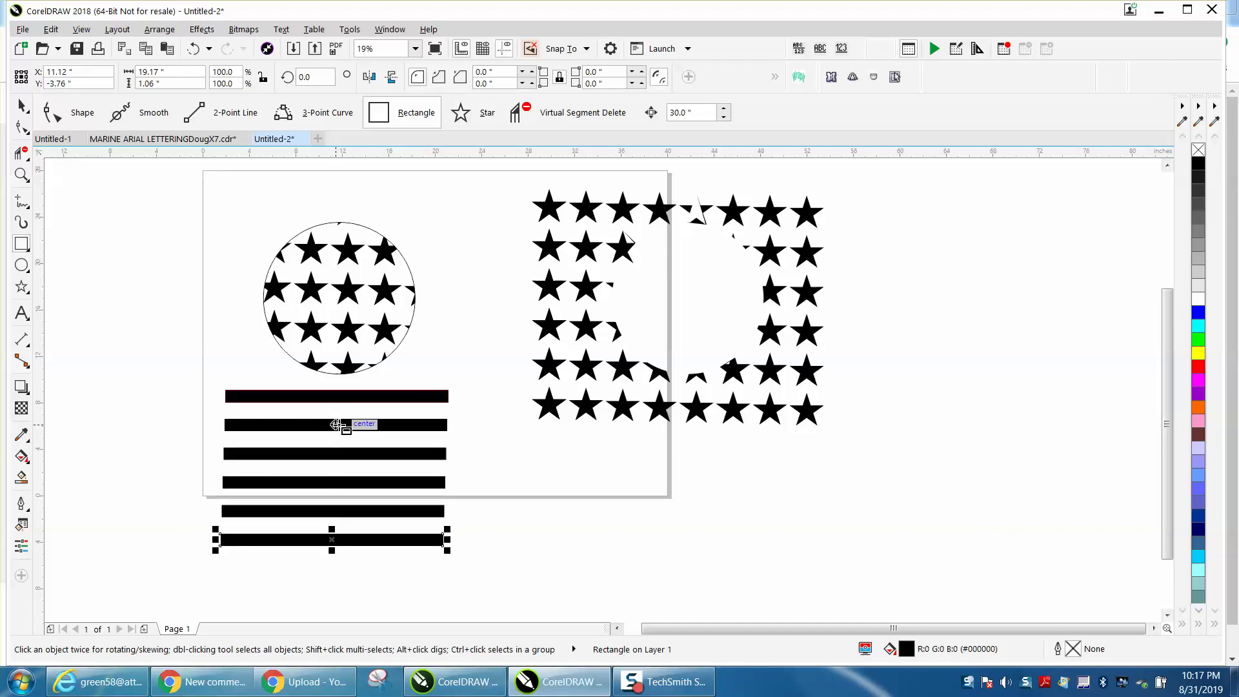
key(ctrl+r)
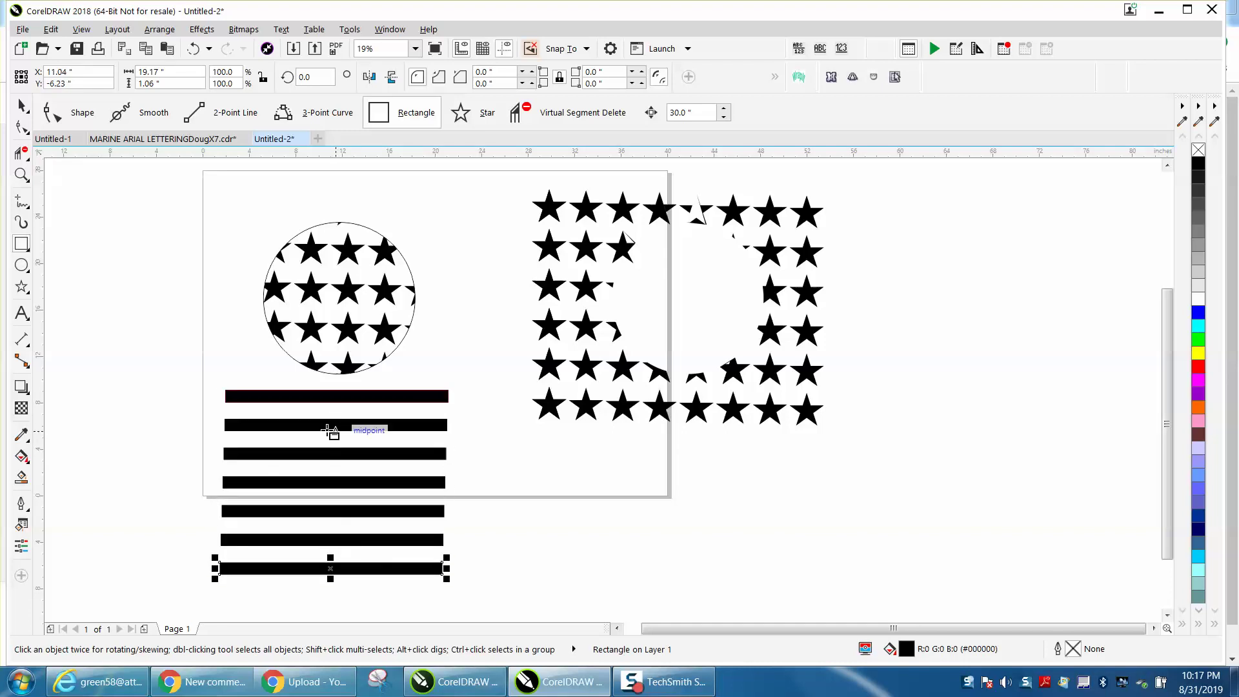
click(23, 108)
Step: Marquee-select the black bars and group them from the Arrange menu
drag(148, 356, 536, 606)
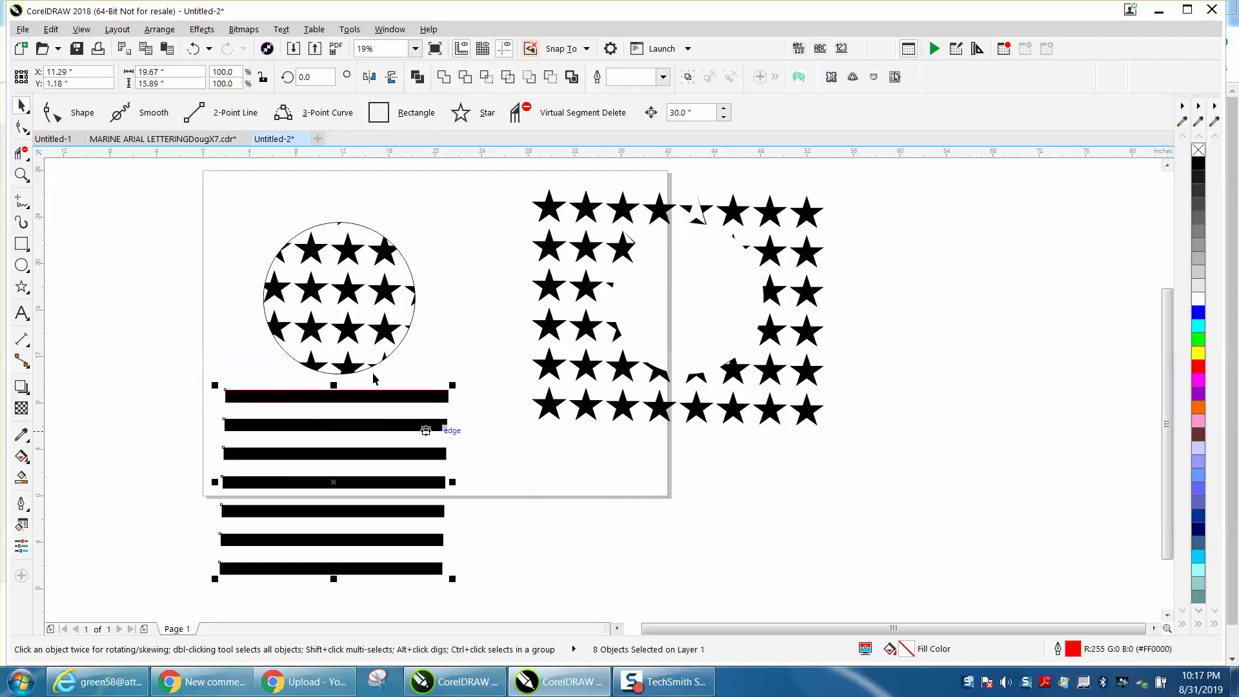
click(159, 29)
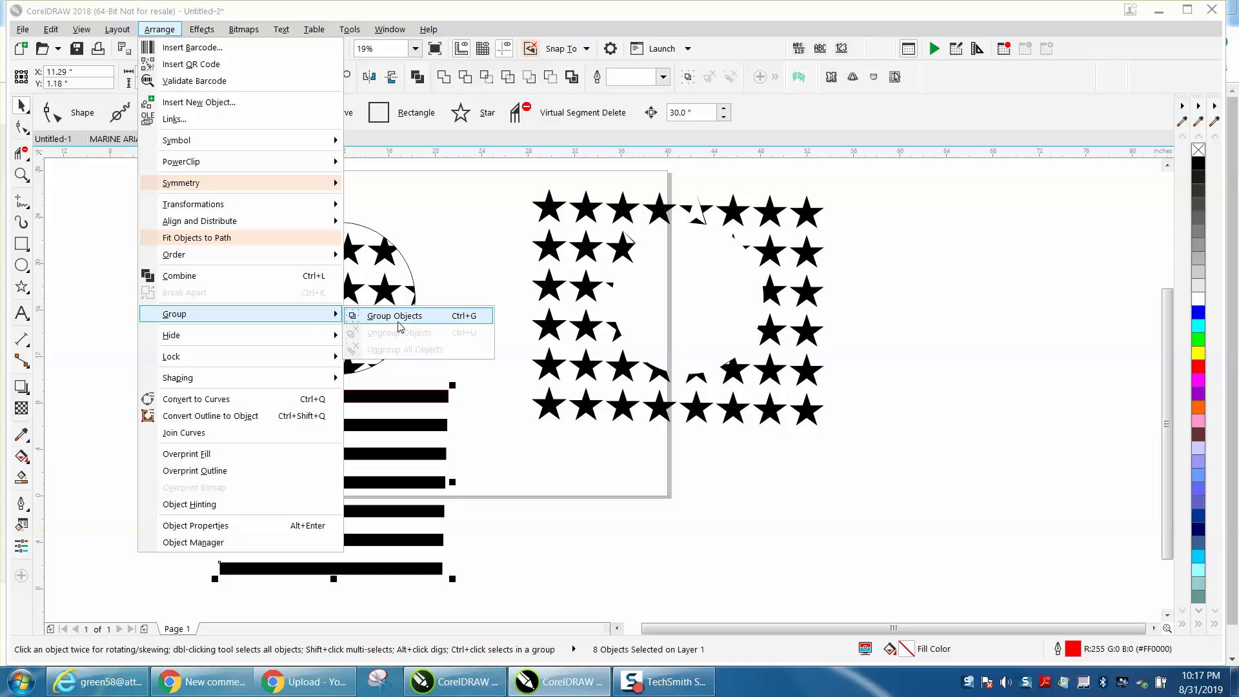
click(394, 316)
click(159, 30)
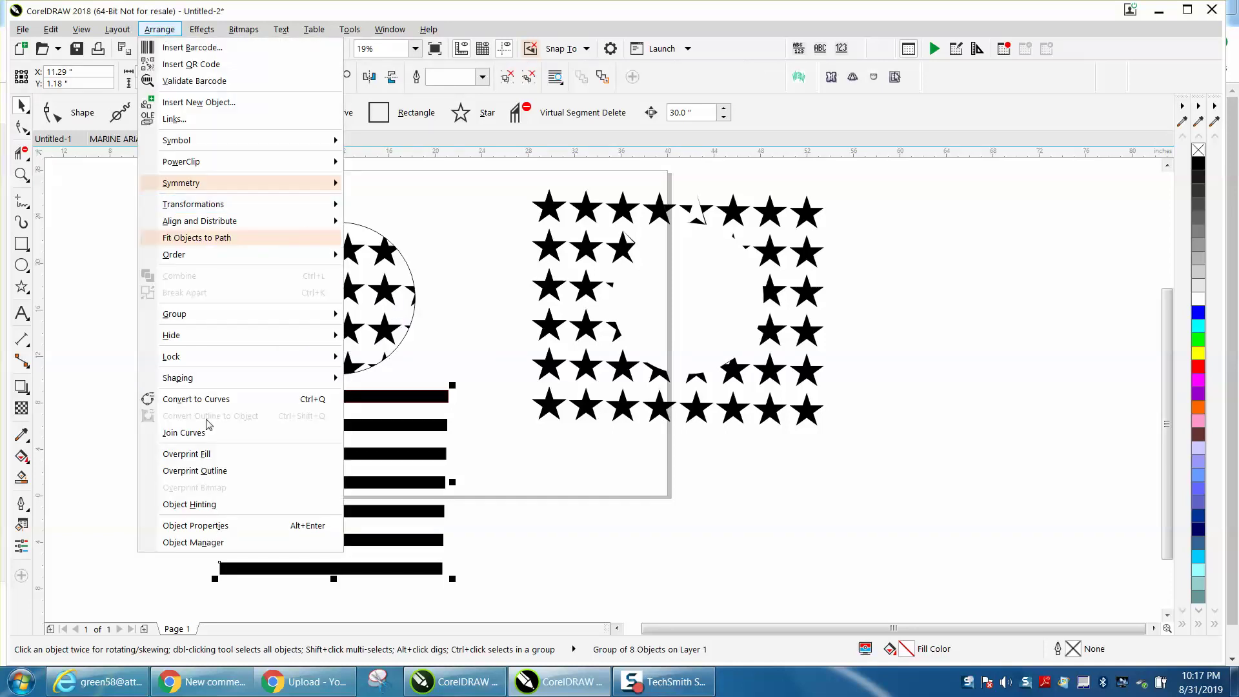
click(196, 400)
click(21, 267)
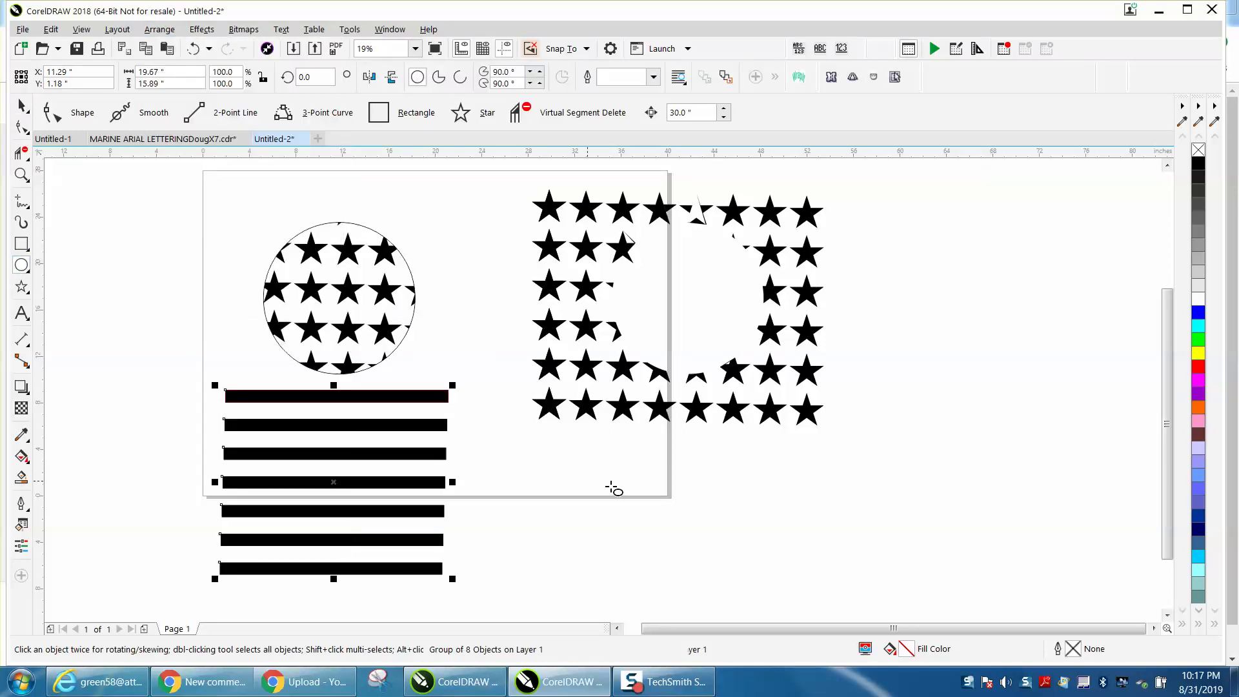
Step: Draw a tall ellipse over the stripes, Intersect them, and drag the result right
drag(663, 454, 566, 526)
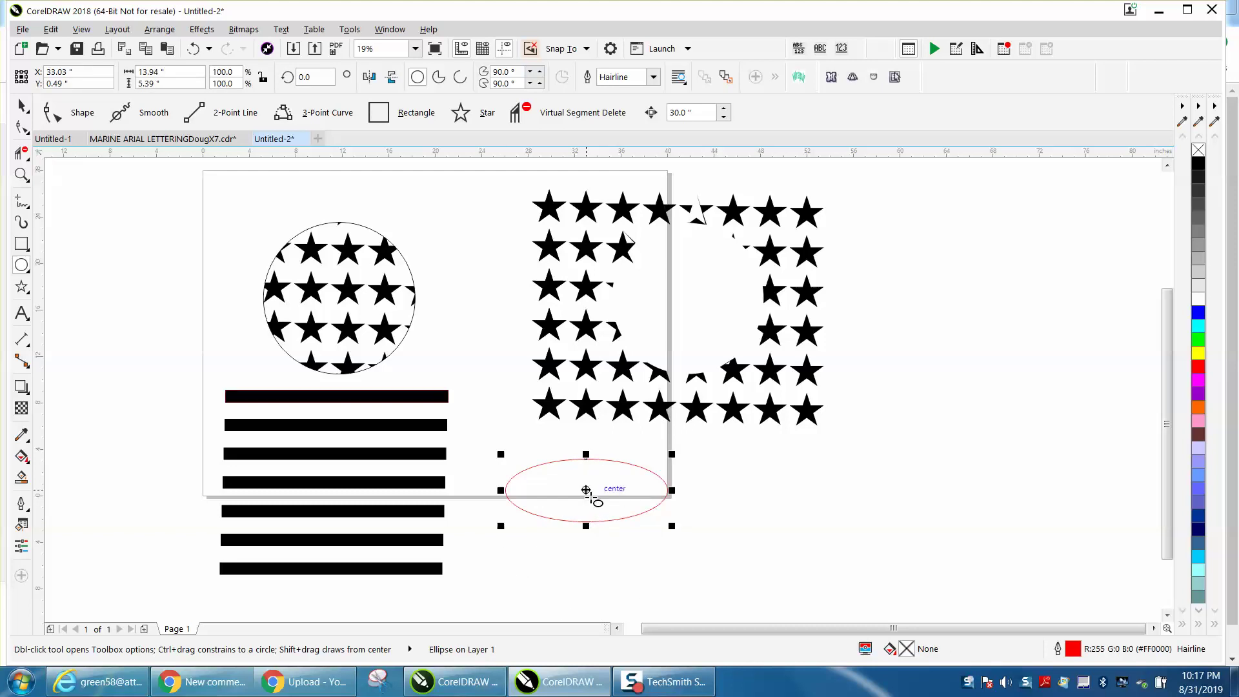
drag(584, 523, 586, 578)
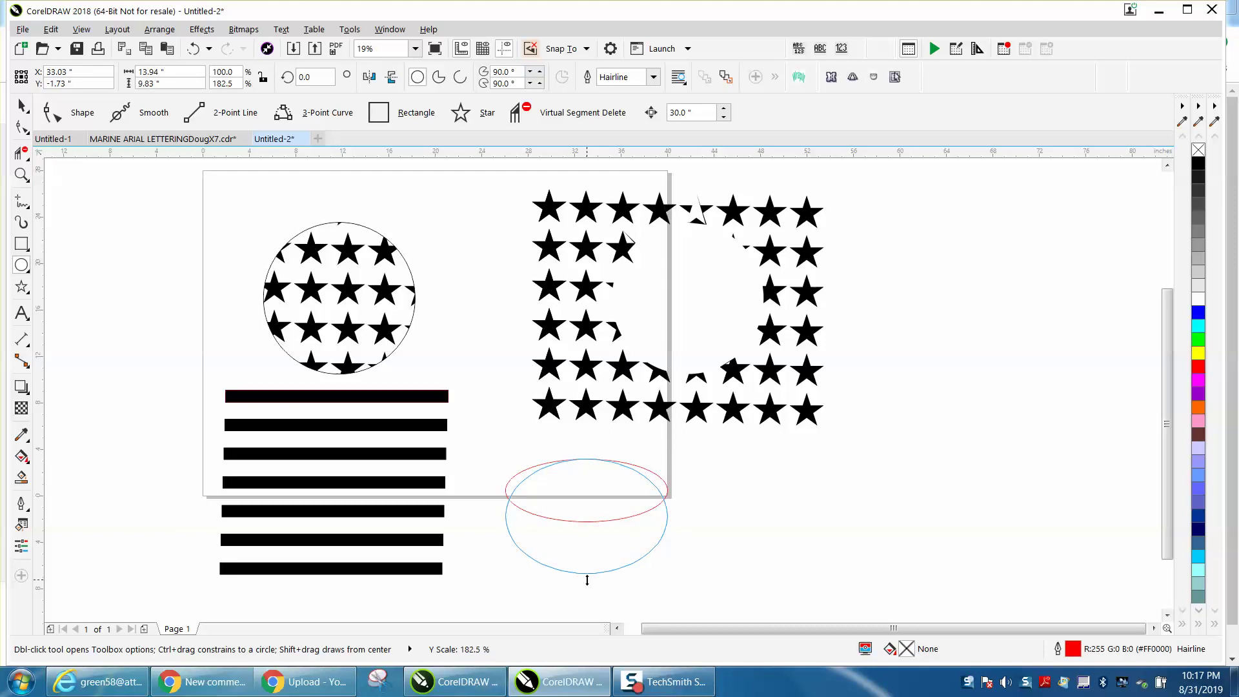
click(22, 106)
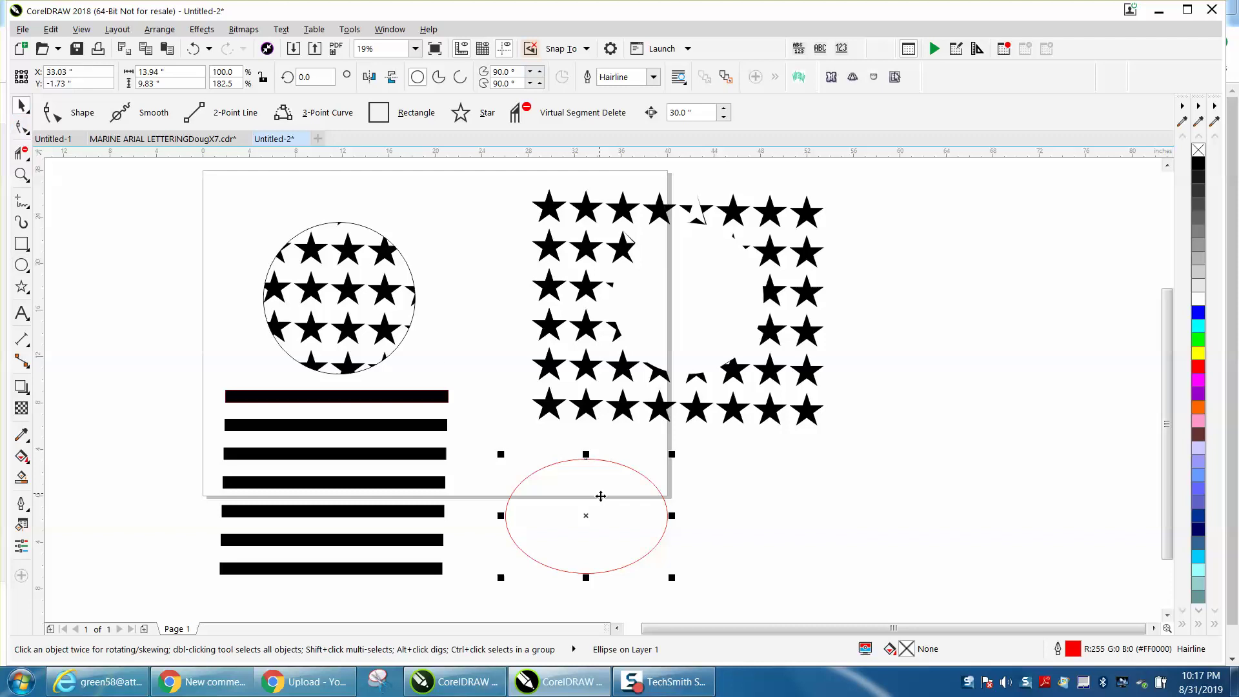
mouse_move(584, 516)
mouse_down()
mouse_move(346, 462)
mouse_move(339, 478)
mouse_up()
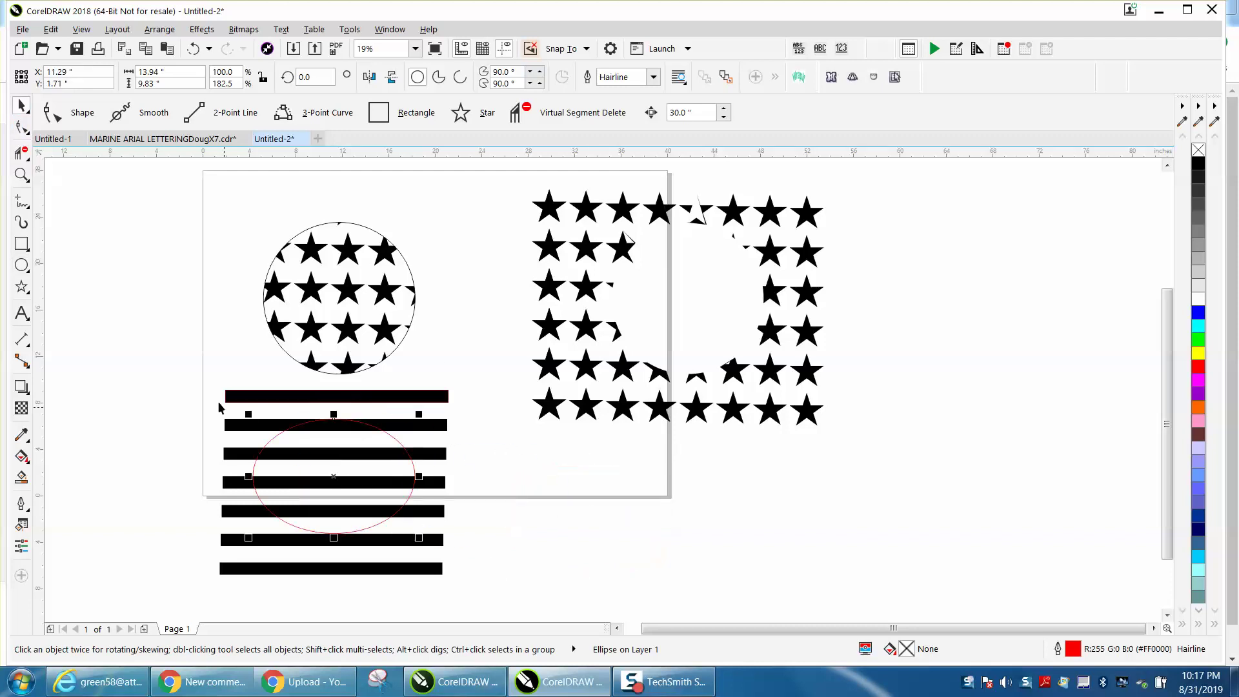
drag(193, 370, 519, 616)
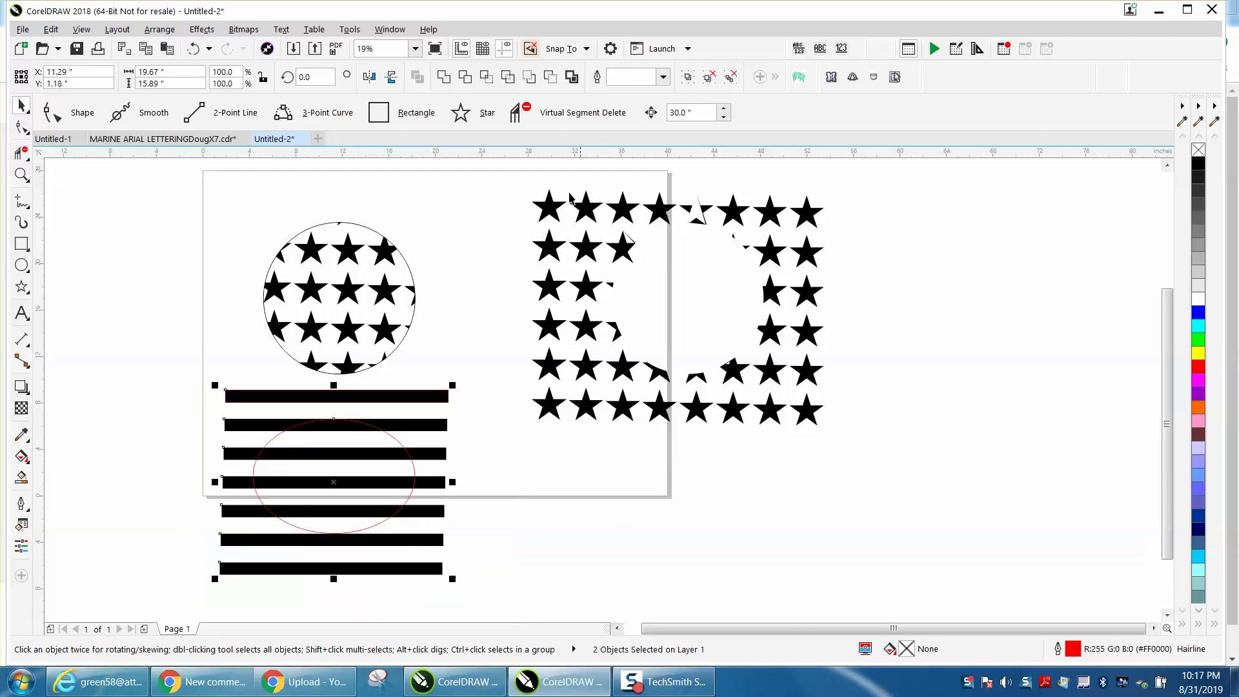
click(484, 77)
drag(332, 482, 581, 489)
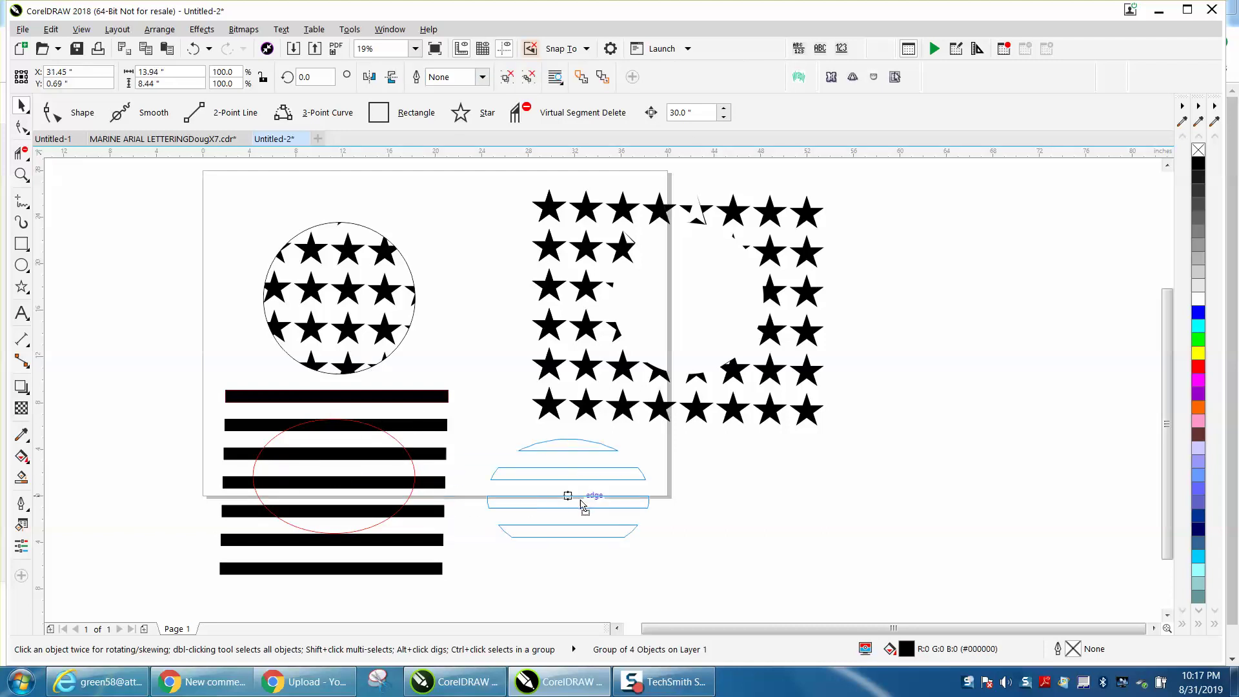